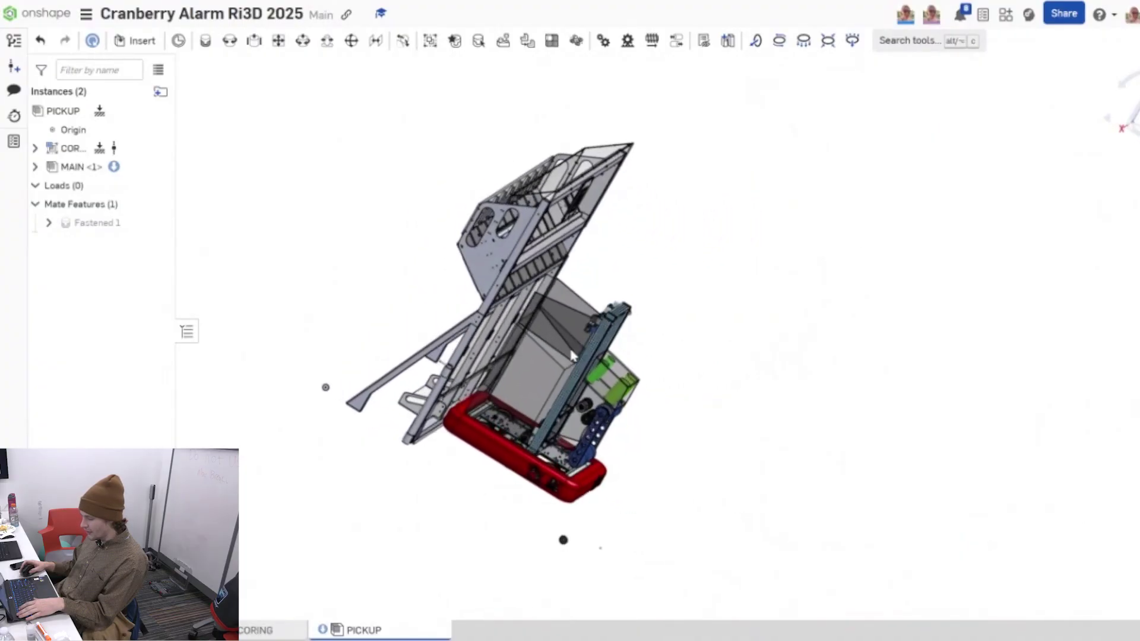
# Step: Examine from several angles how the robot's funnel lines up with the loading station in the pickup assembly
pyautogui.moveTo(572, 355); pyautogui.dragTo(552, 352, button='right')
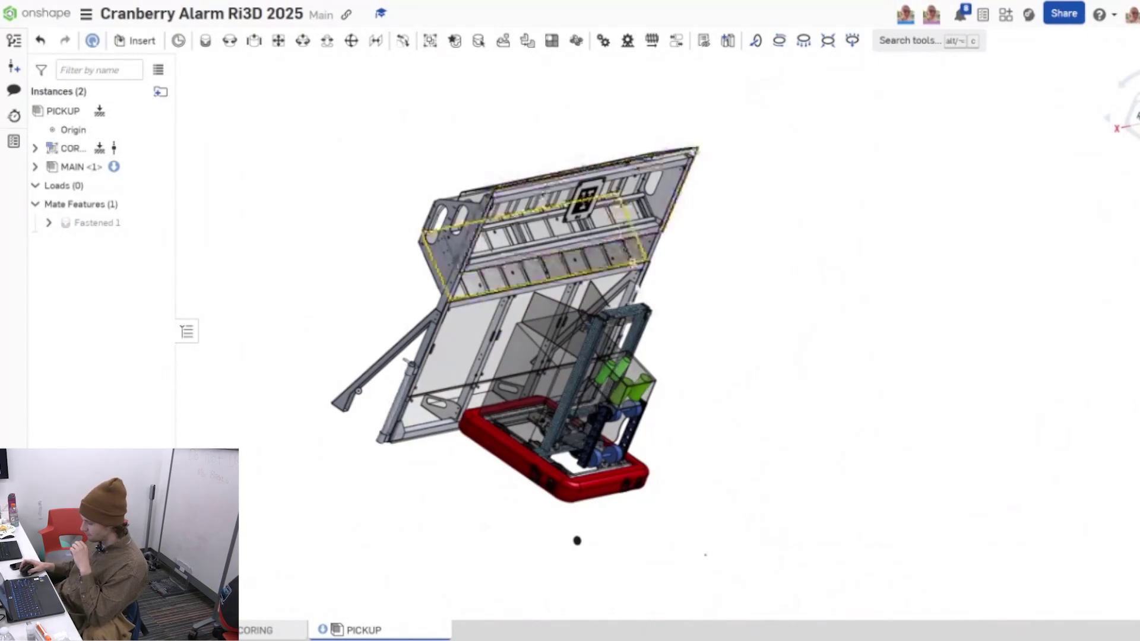
pyautogui.moveTo(634, 264); pyautogui.dragTo(574, 321, button='right')
pyautogui.scroll(2, 574, 321)
pyautogui.moveTo(326, 432); pyautogui.dragTo(259, 499, button='right')
pyautogui.scroll(-3, 611, 400)
pyautogui.scroll(7, 599, 393)
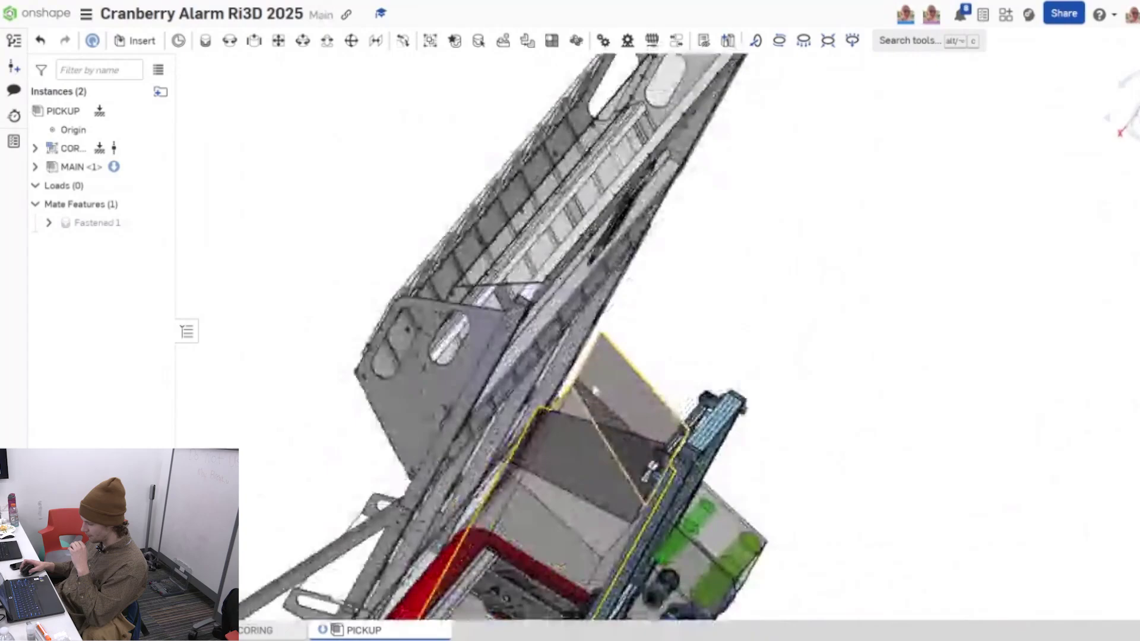
pyautogui.moveTo(597, 397); pyautogui.dragTo(594, 434, button='right')
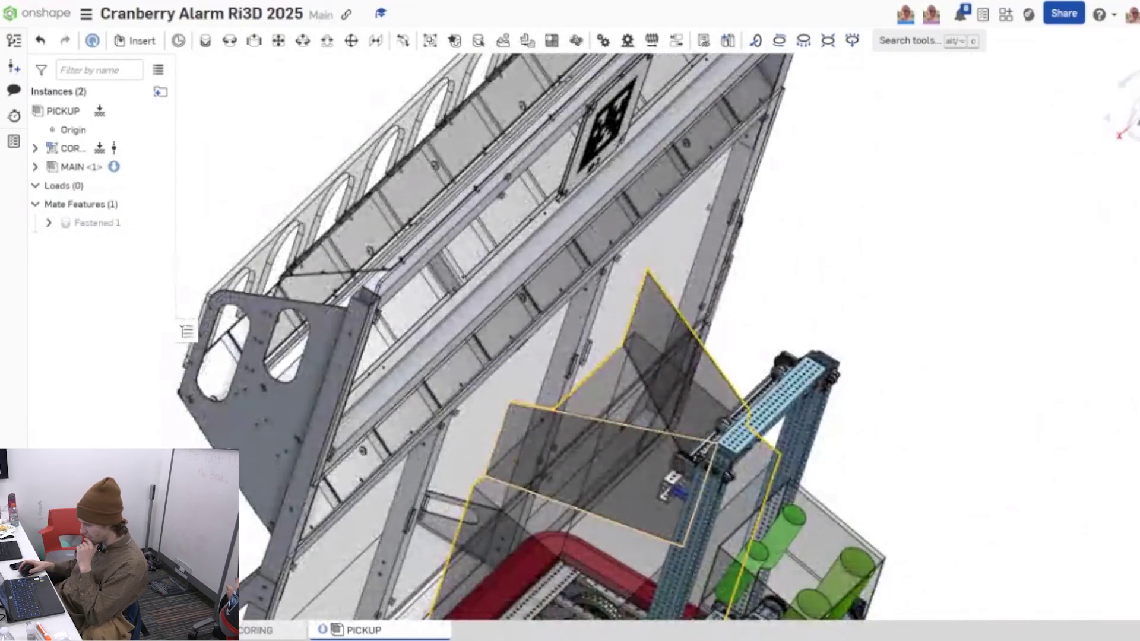
pyautogui.moveTo(736, 357); pyautogui.dragTo(769, 284, button='middle')
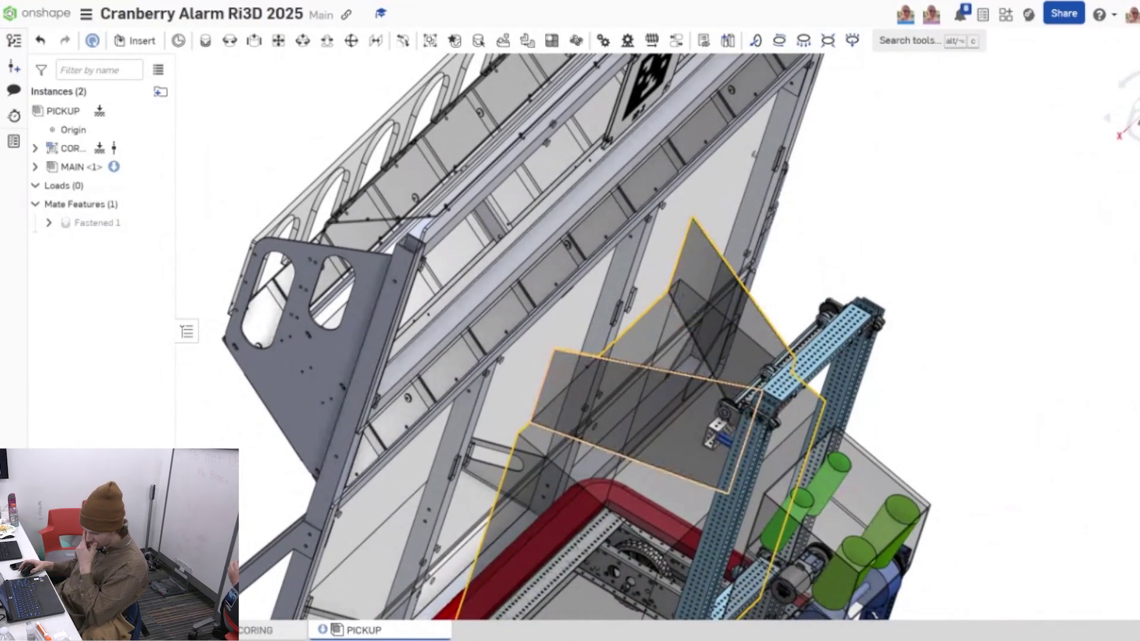
# Step: Examine the transparent funnel panels and robot frame from above and from the front of the loading station
pyautogui.moveTo(659, 452); pyautogui.dragTo(348, 78, button='right')
pyautogui.click(691, 352)
pyautogui.click(783, 311)
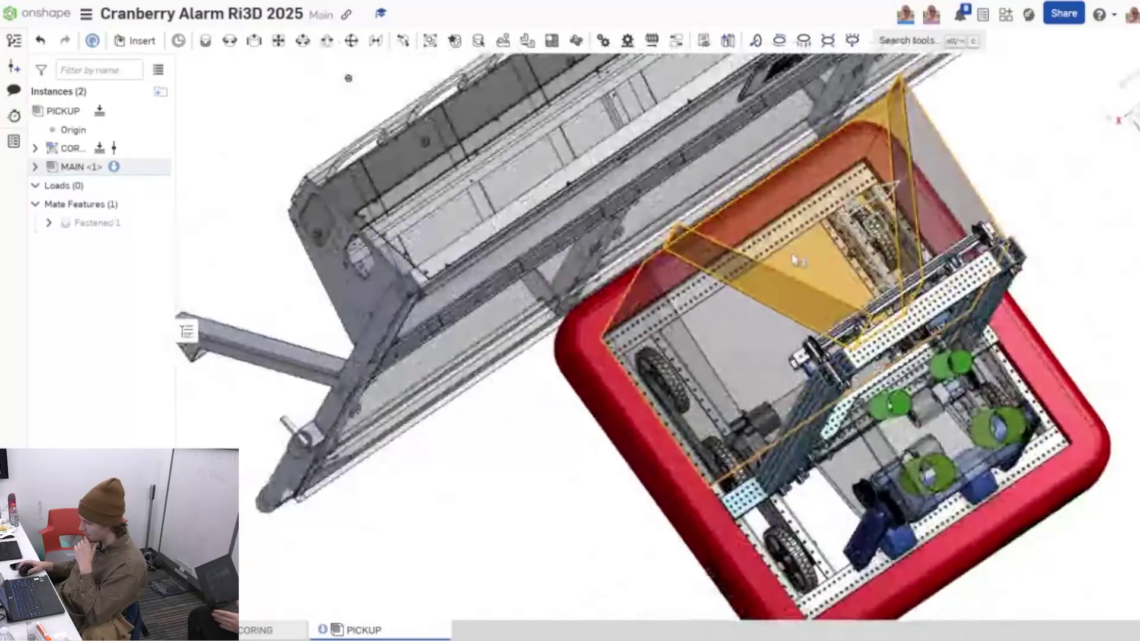
pyautogui.moveTo(858, 221); pyautogui.dragTo(682, 309, button='middle')
pyautogui.scroll(1, 926, 257)
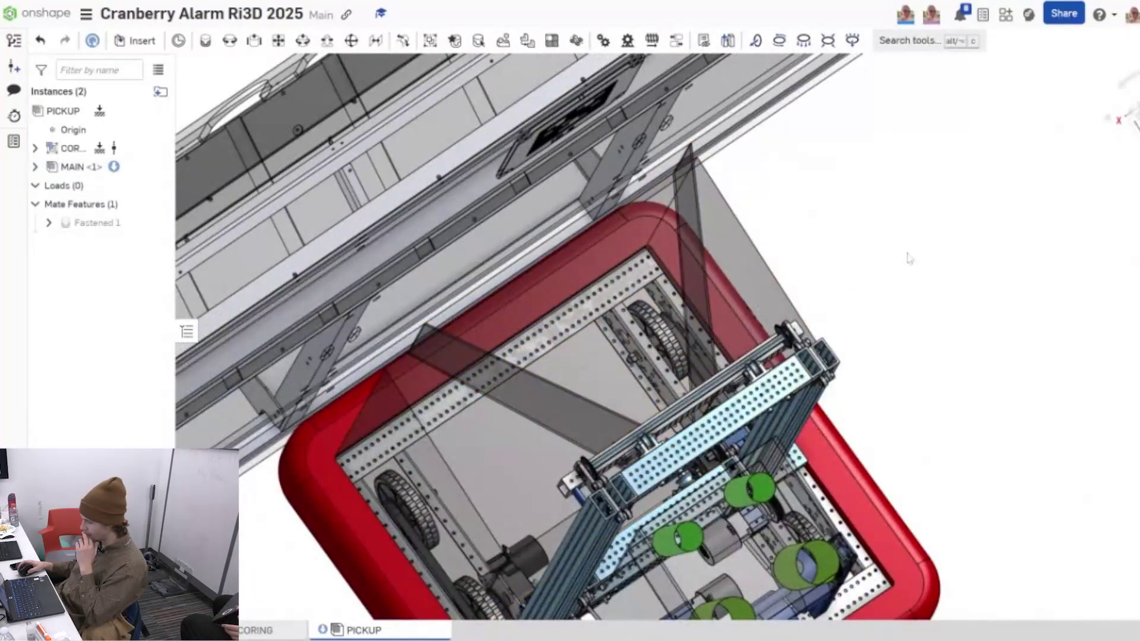
pyautogui.scroll(-4, 908, 258)
pyautogui.moveTo(887, 274); pyautogui.dragTo(897, 236, button='right')
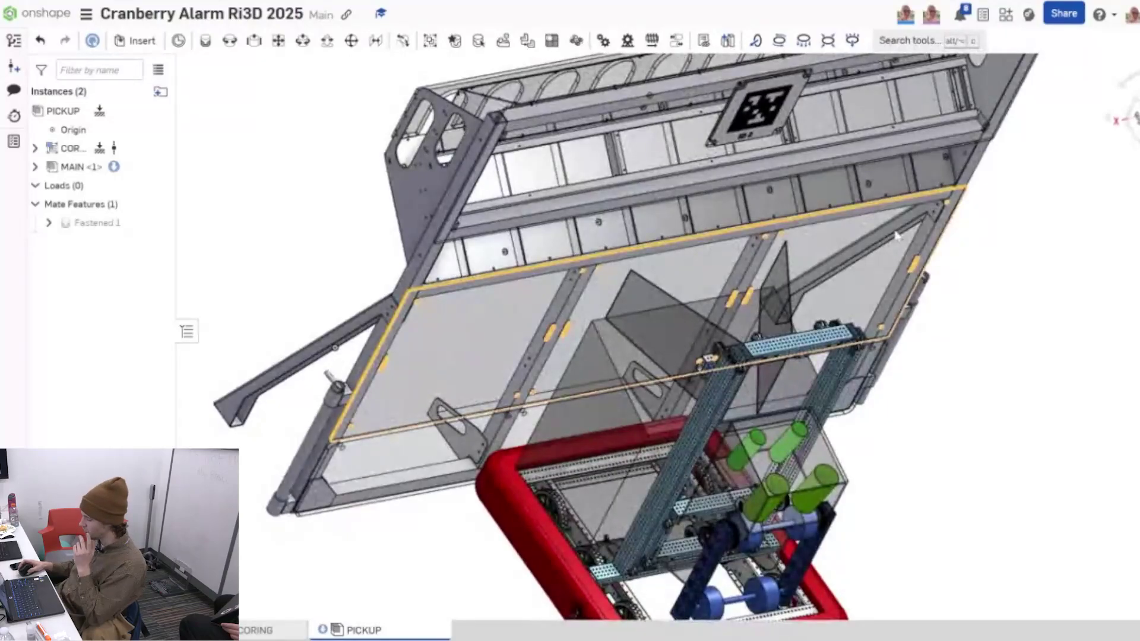
pyautogui.moveTo(990, 441); pyautogui.dragTo(949, 420, button='right')
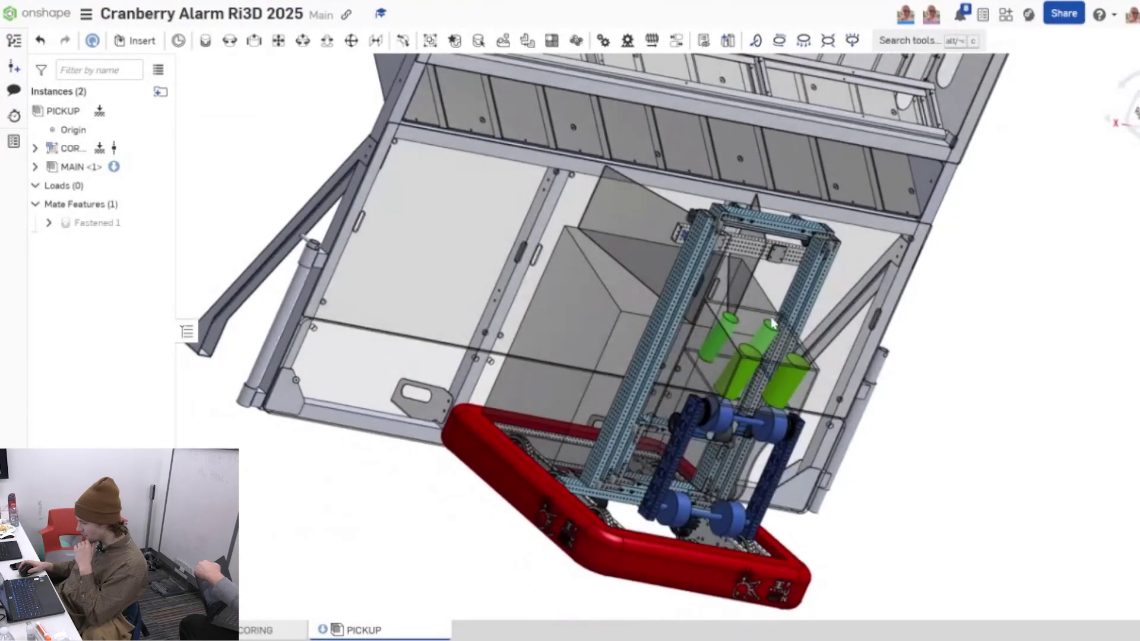
# Step: Examine the elevator frame, the clear box with the green cylinders and the blue roller arm beneath it up close
pyautogui.moveTo(773, 323); pyautogui.dragTo(704, 370, button='right')
pyautogui.scroll(8, 742, 297)
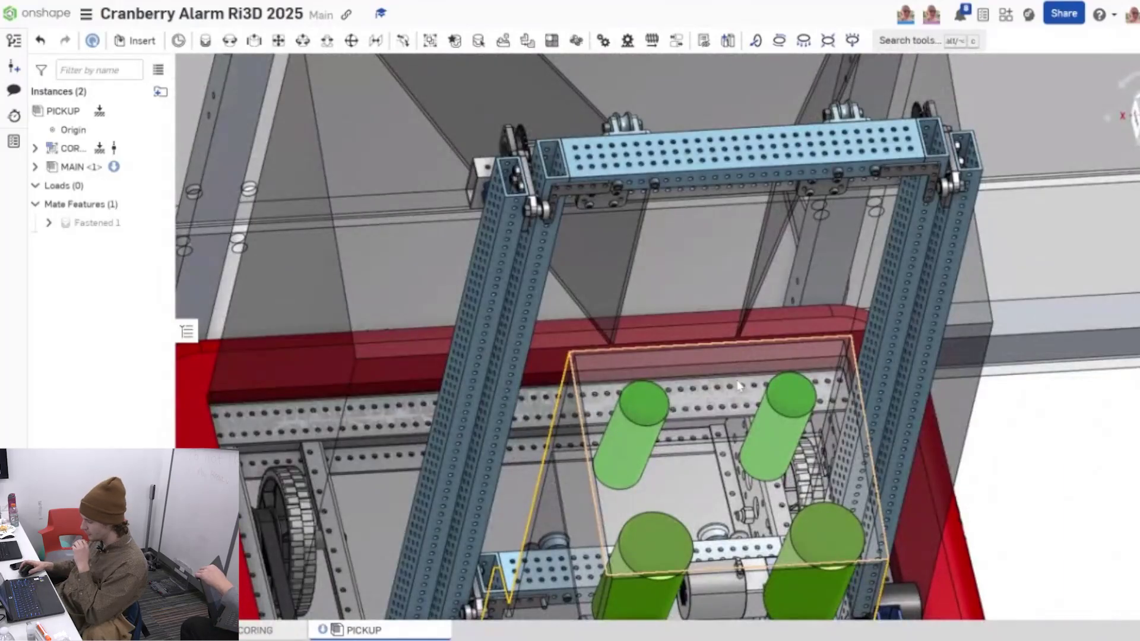
pyautogui.moveTo(738, 386); pyautogui.dragTo(732, 418, button='right')
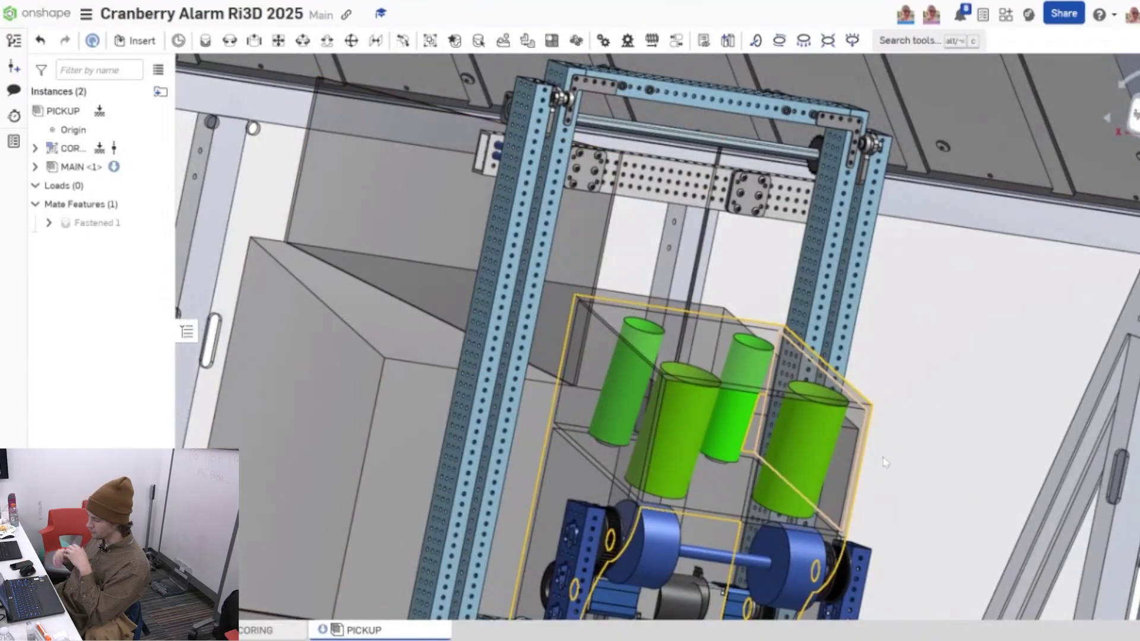
pyautogui.click(812, 450)
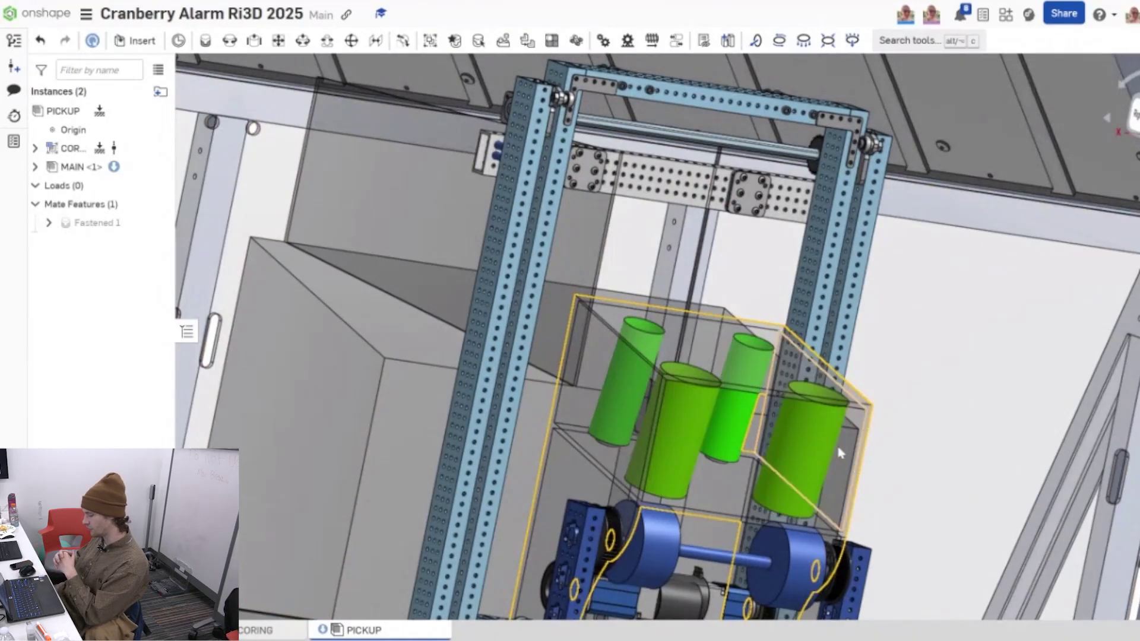
pyautogui.moveTo(834, 448); pyautogui.dragTo(803, 394, button='middle')
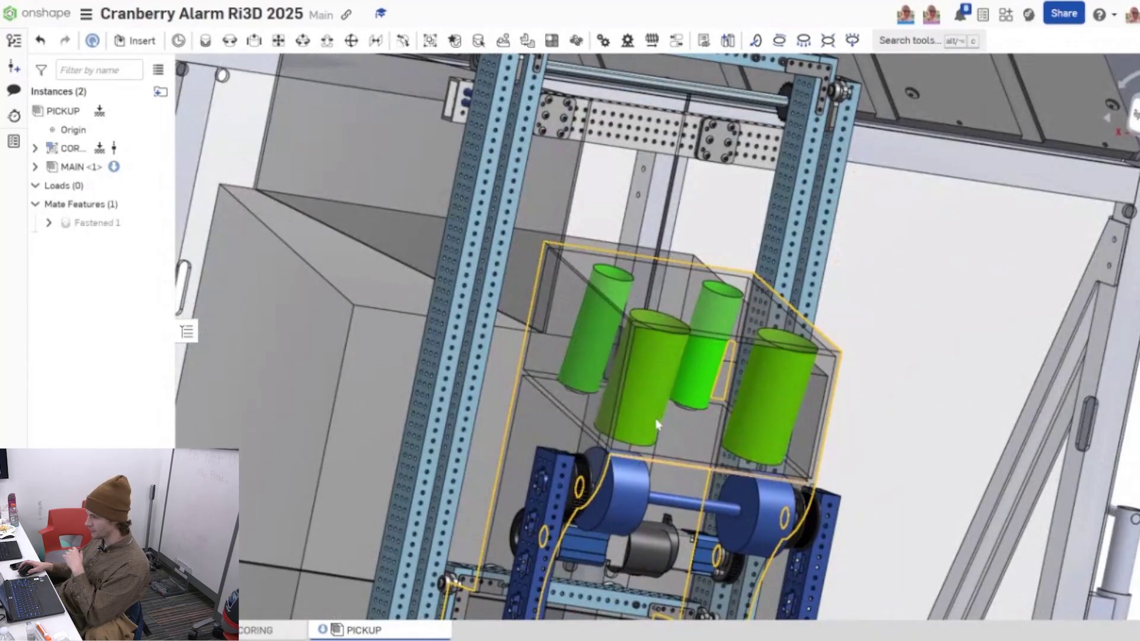
pyautogui.moveTo(762, 402); pyautogui.dragTo(461, 378, button='right')
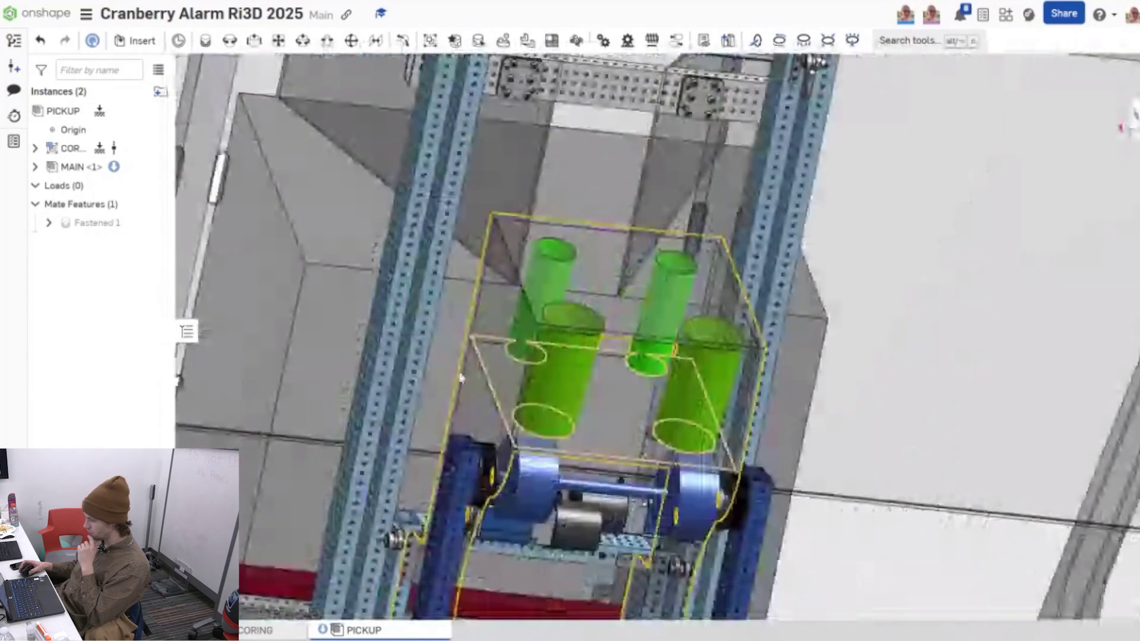
# Step: Open the field scoring assembly and swing the blue roller arm of the robot at the purple reef inward toward its carriage
pyautogui.click(261, 630)
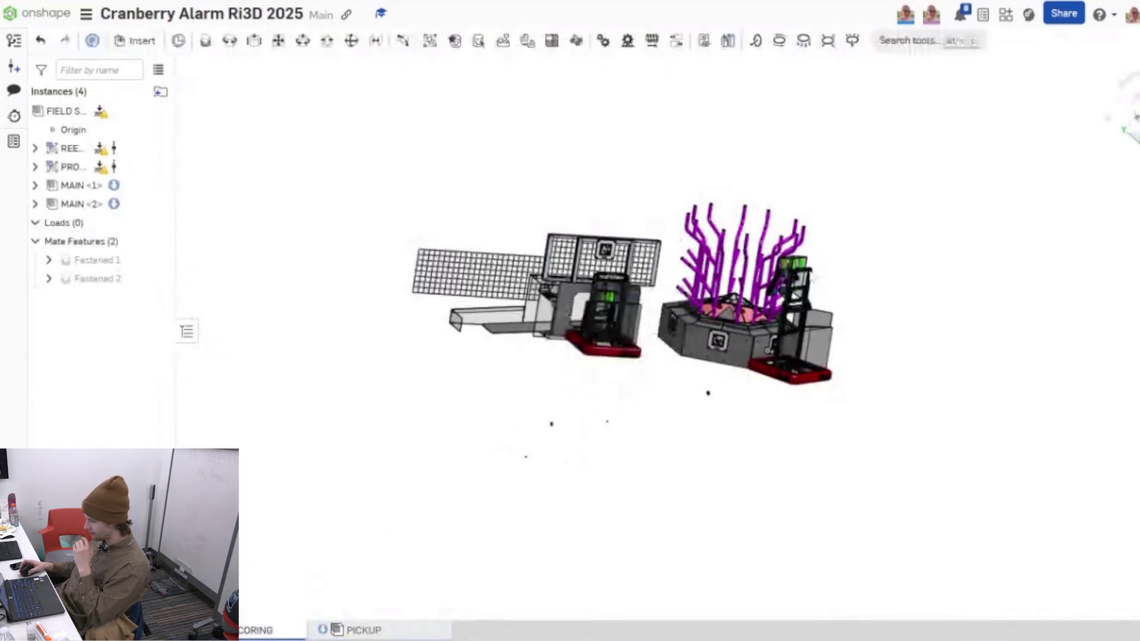
pyautogui.scroll(5, 828, 266)
pyautogui.moveTo(828, 266); pyautogui.dragTo(582, 577, button='right')
pyautogui.scroll(5, 492, 309)
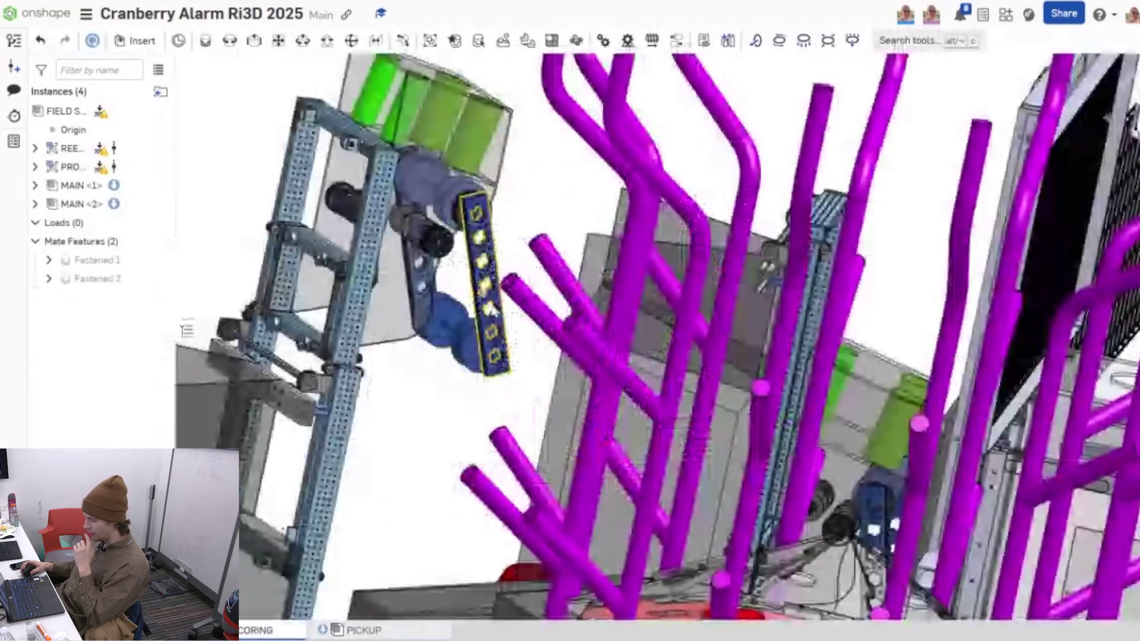
pyautogui.moveTo(492, 310); pyautogui.dragTo(457, 314)
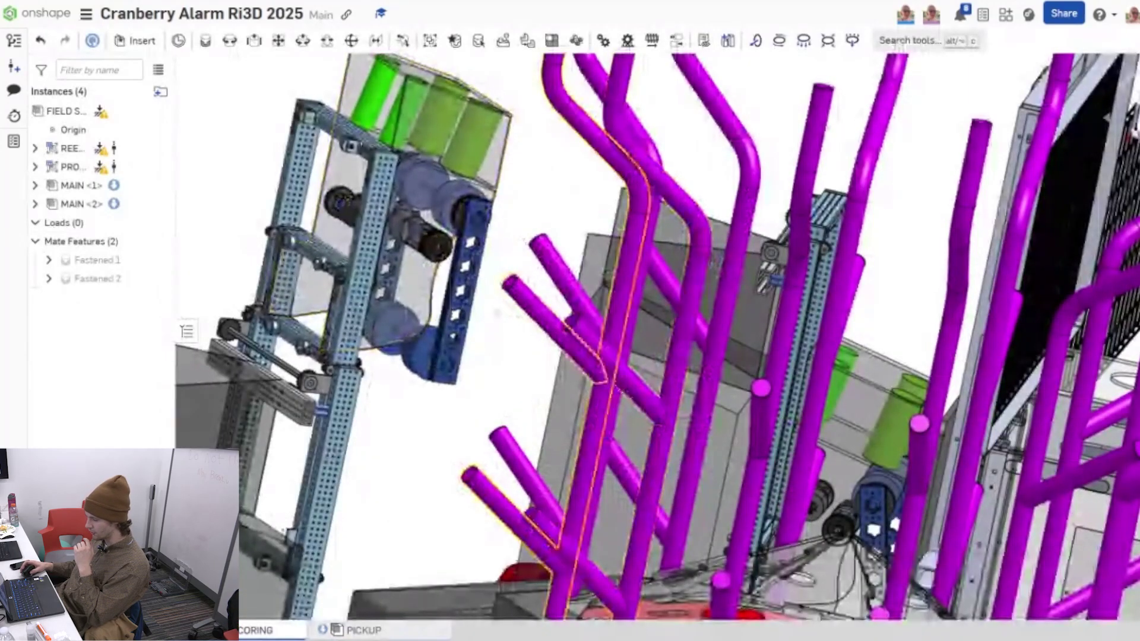
# Step: View the reef robot square from the side and lower its elevator carriage to just above the red bumper
pyautogui.moveTo(463, 214); pyautogui.dragTo(607, 189, button='middle')
pyautogui.scroll(1, 607, 189)
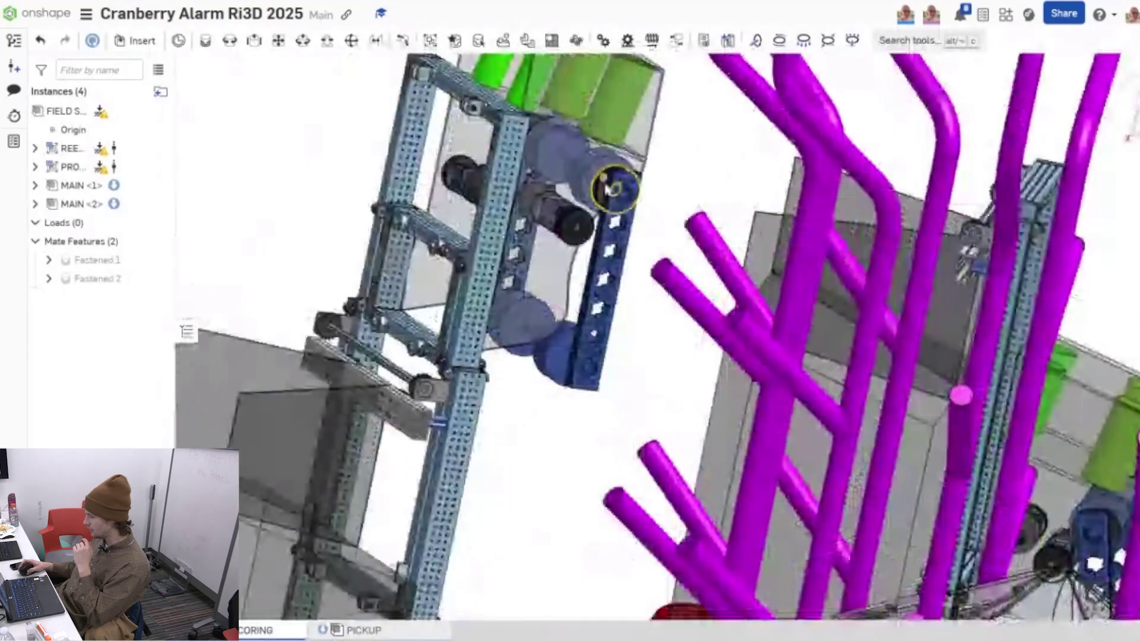
pyautogui.scroll(2, 612, 189)
pyautogui.click(513, 248)
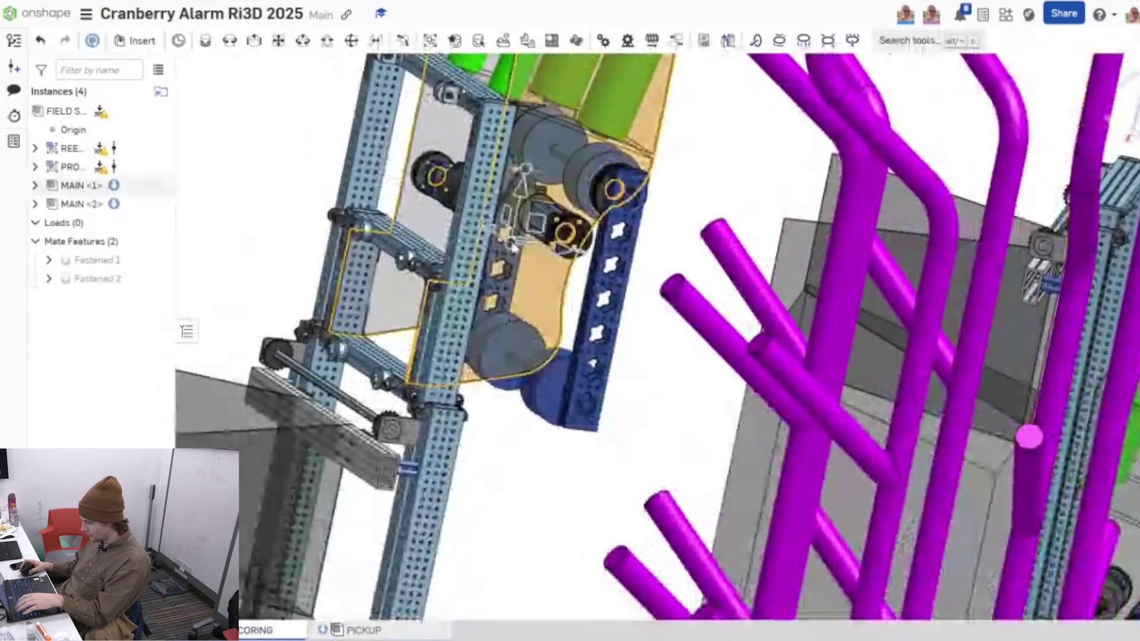
pyautogui.press('n')
pyautogui.press('space')
pyautogui.scroll(-7, 861, 334)
pyautogui.moveTo(846, 335); pyautogui.dragTo(774, 292, button='middle')
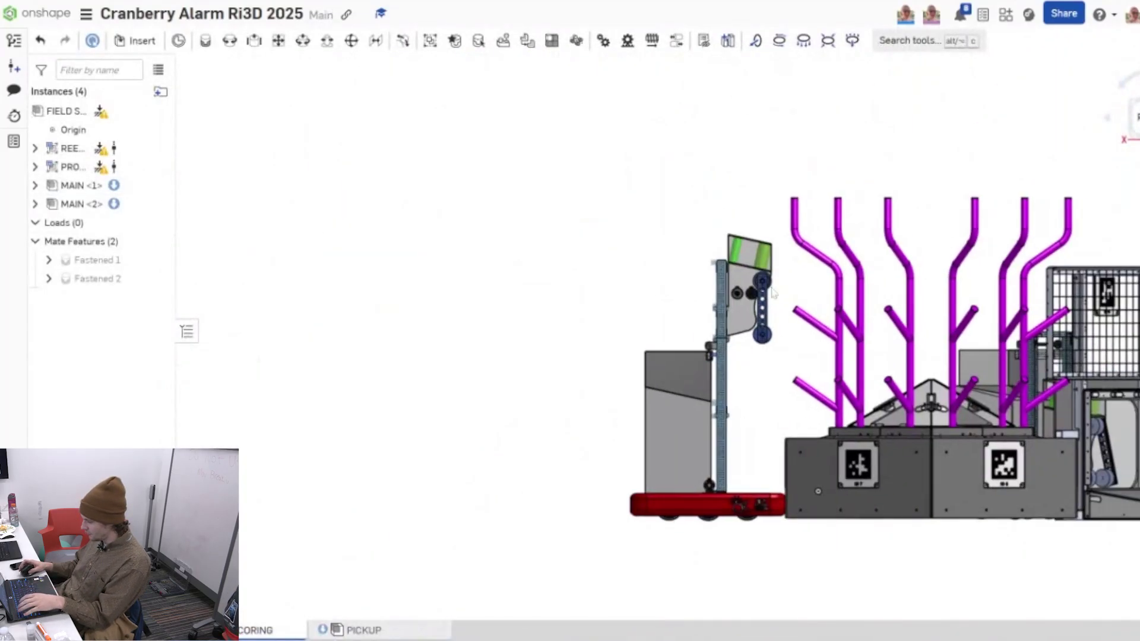
pyautogui.scroll(3, 773, 292)
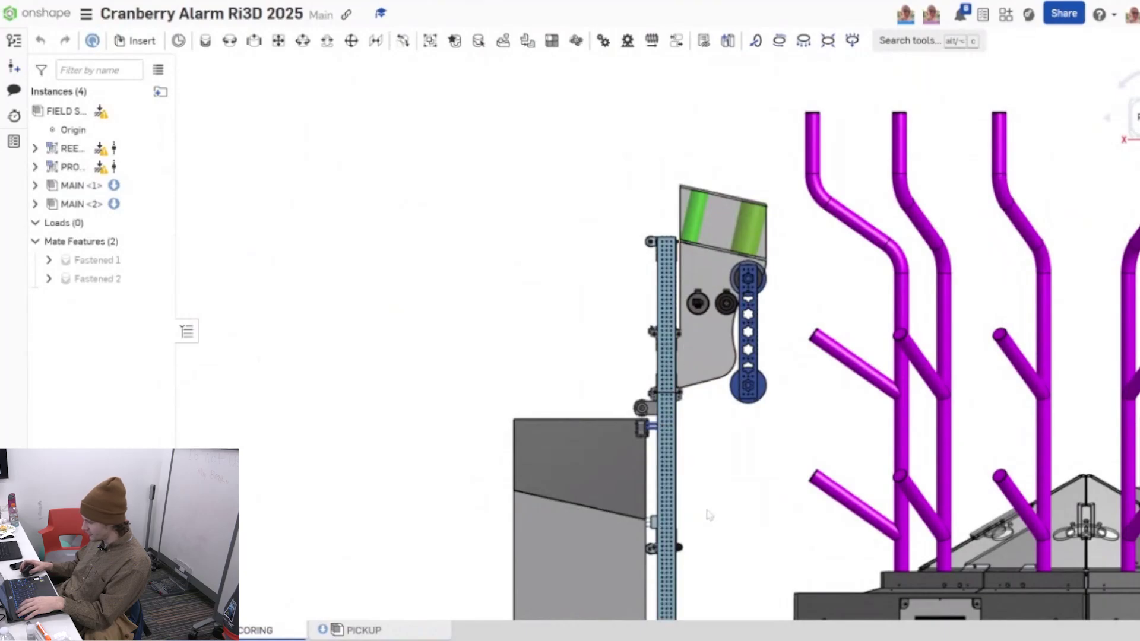
pyautogui.moveTo(724, 554); pyautogui.dragTo(677, 324, button='middle')
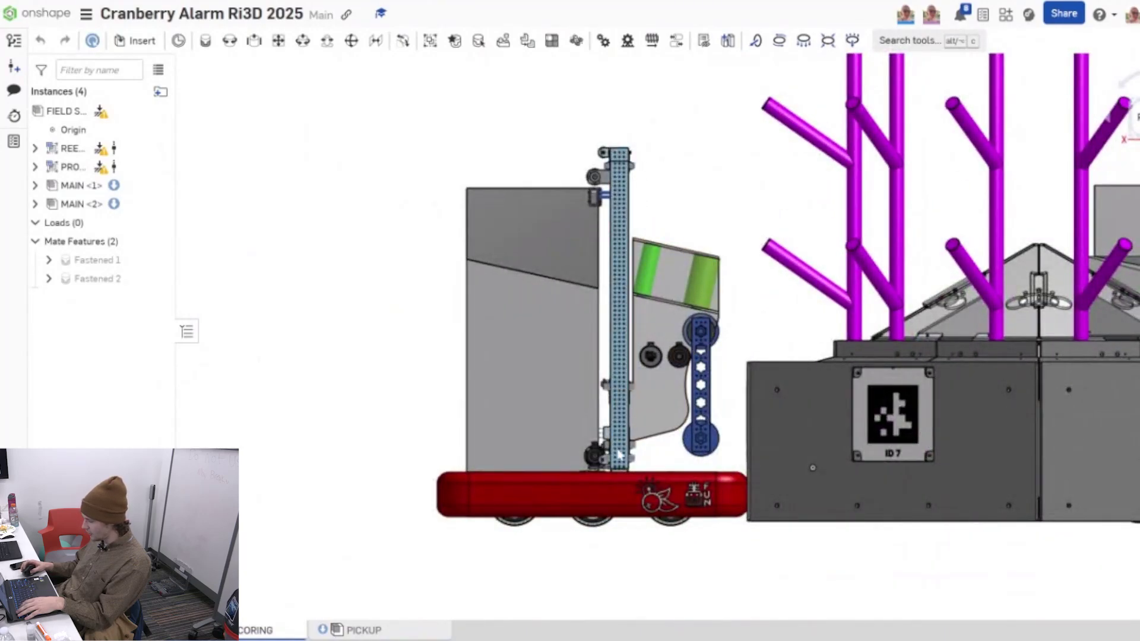
pyautogui.moveTo(677, 355); pyautogui.dragTo(678, 364)
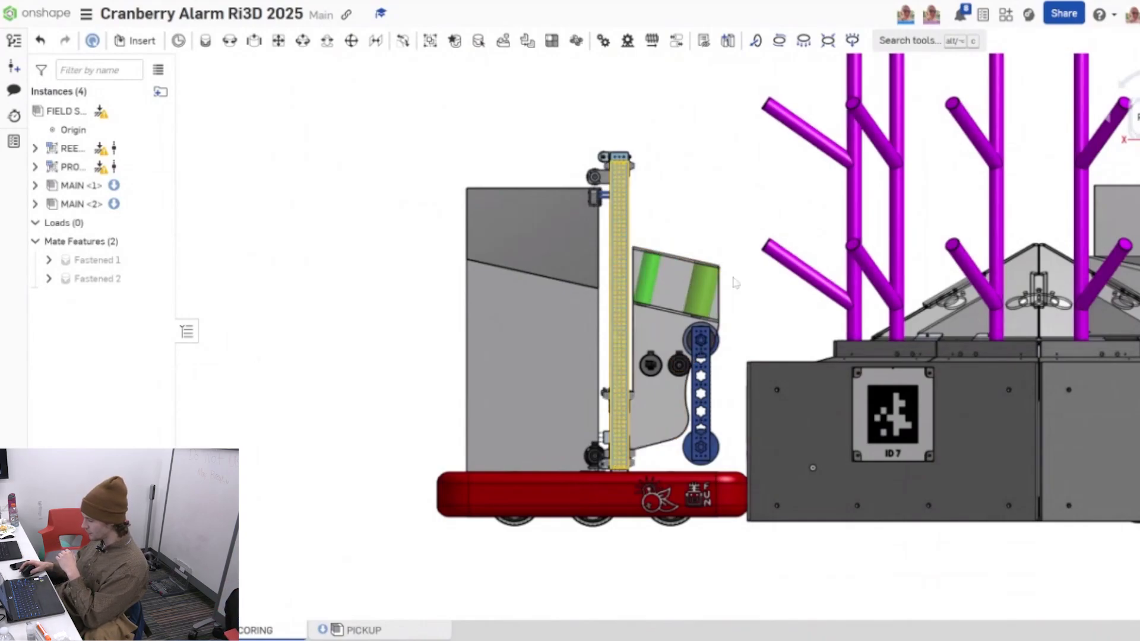
# Step: Raise the robot's elevator carriage in stages until it extends above the tops of the purple reef branches
pyautogui.moveTo(698, 243); pyautogui.dragTo(656, 324, button='middle')
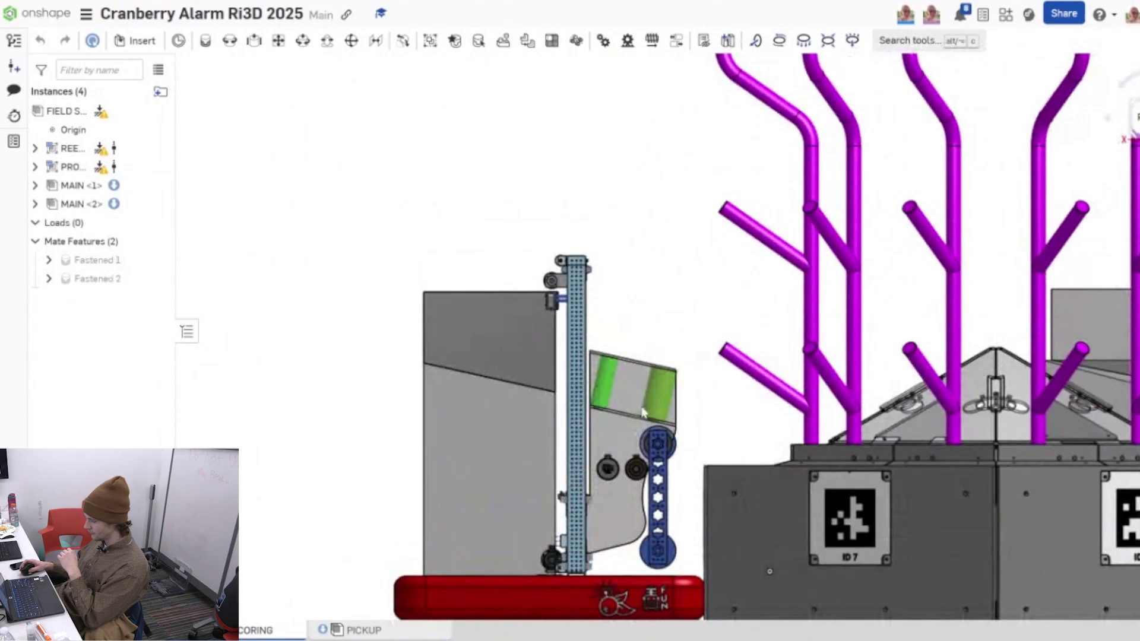
pyautogui.moveTo(631, 401); pyautogui.dragTo(615, 365)
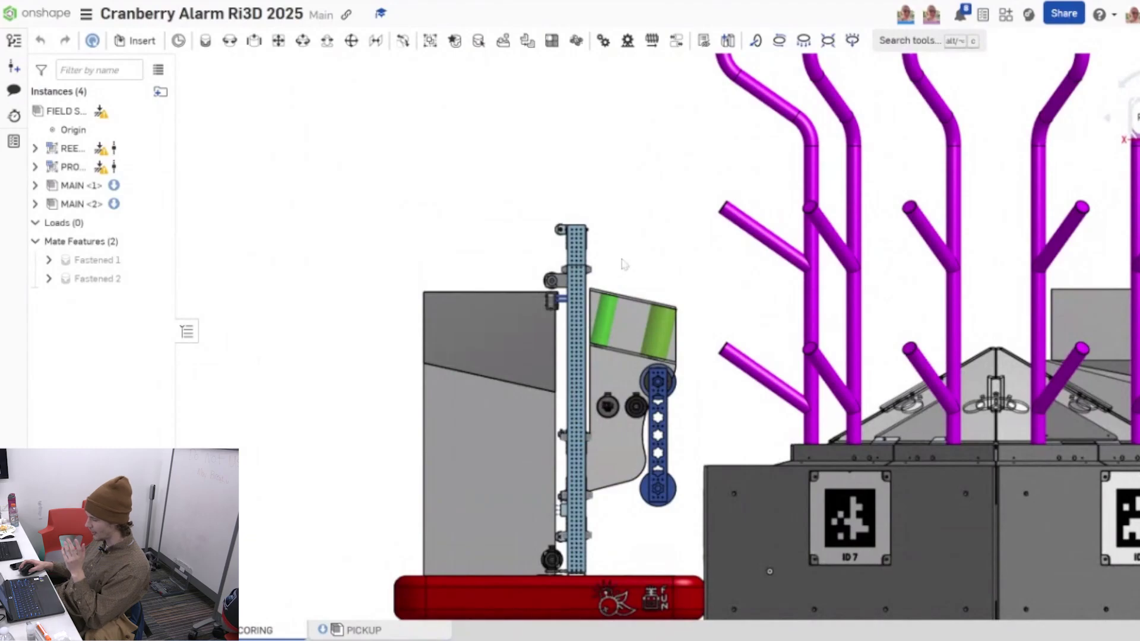
pyautogui.moveTo(624, 263); pyautogui.dragTo(620, 271)
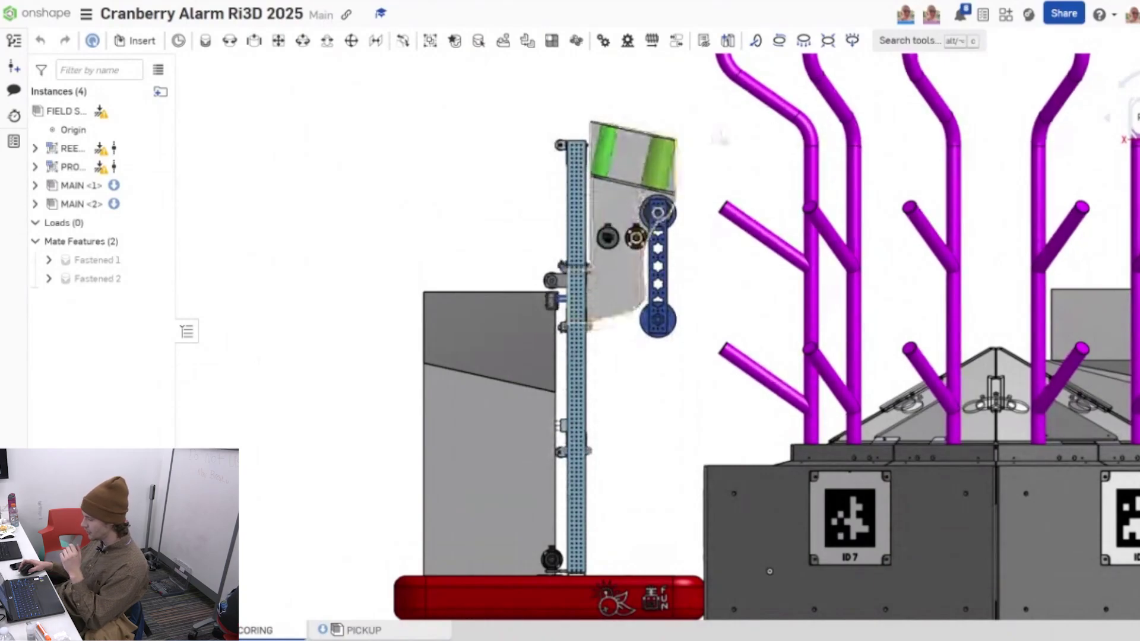
pyautogui.moveTo(719, 137); pyautogui.dragTo(675, 337, button='middle')
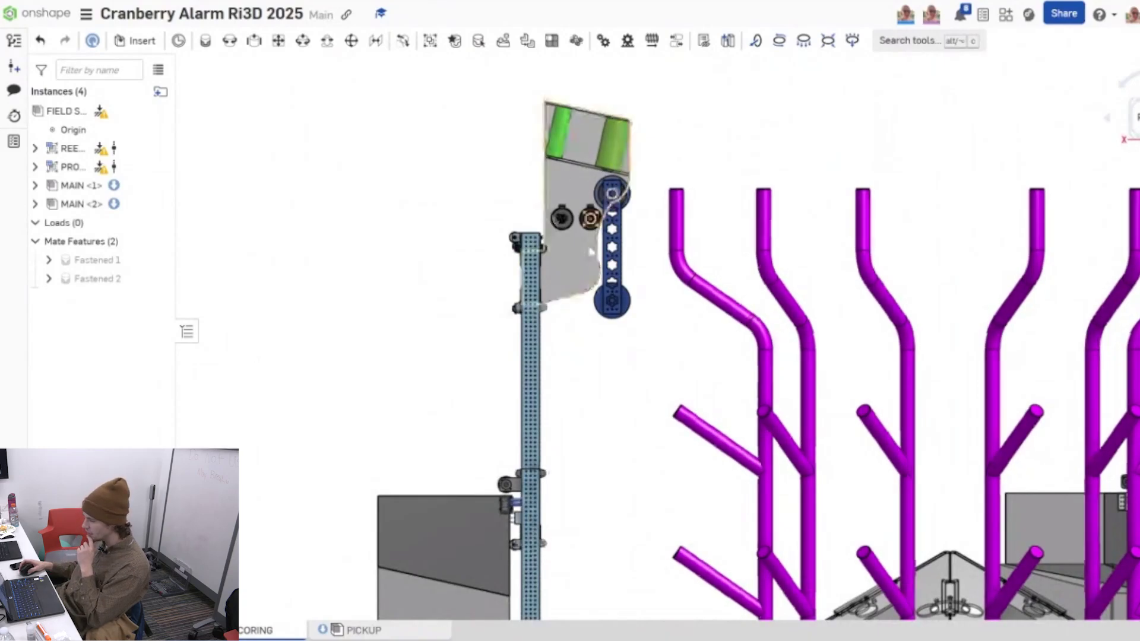
# Step: Examine the fully extended elevator and its carriage beside the purple reef branches from several angles
pyautogui.scroll(-3, 600, 252)
pyautogui.moveTo(609, 257); pyautogui.dragTo(665, 237, button='right')
pyautogui.scroll(4, 625, 211)
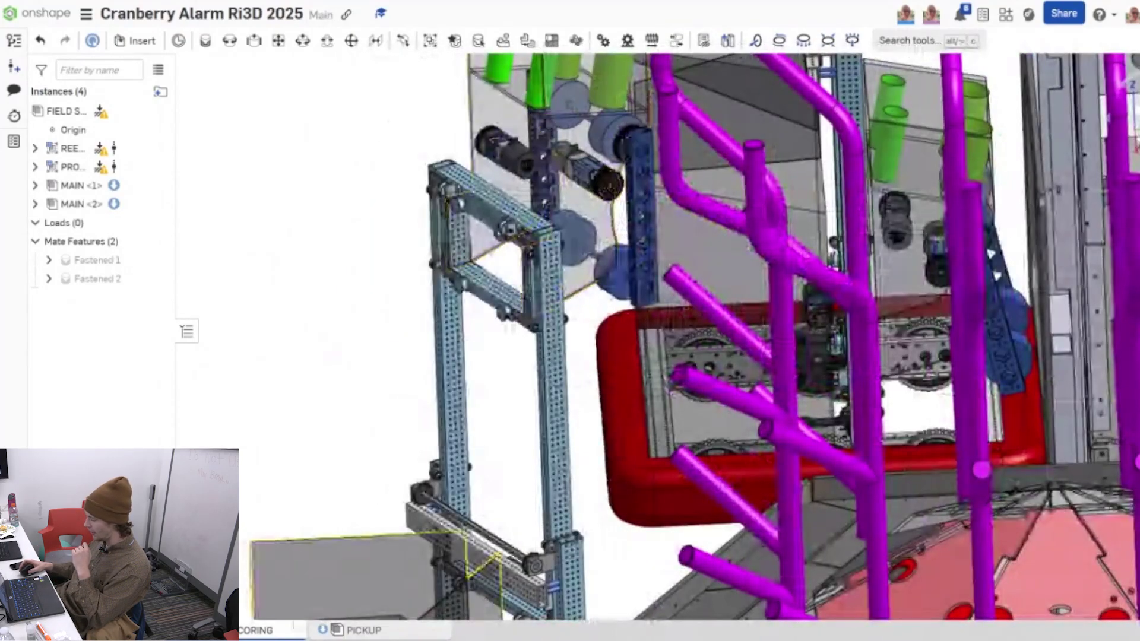
pyautogui.scroll(-2, 436, 308)
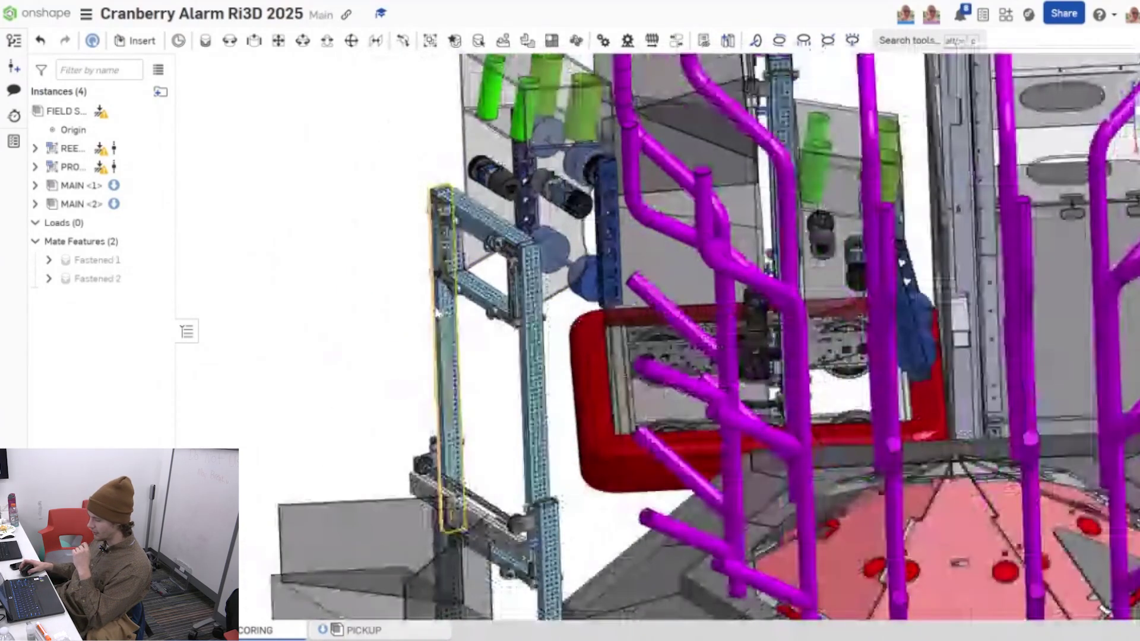
pyautogui.scroll(-5, 437, 313)
pyautogui.moveTo(533, 260); pyautogui.dragTo(618, 369, button='right')
pyautogui.scroll(3, 616, 380)
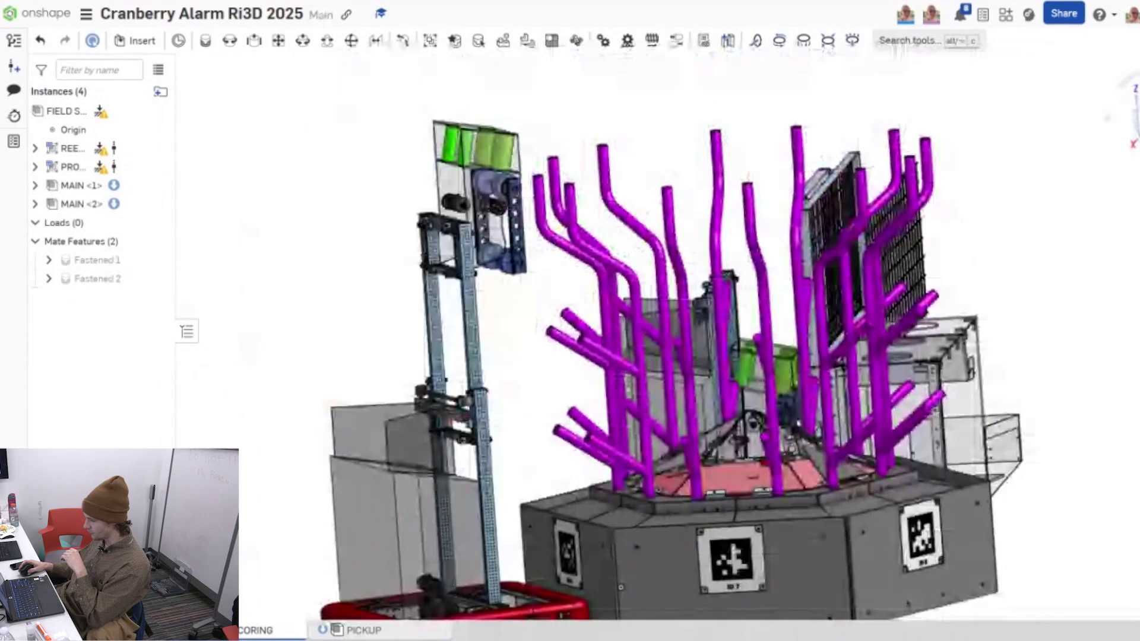
pyautogui.click(616, 381)
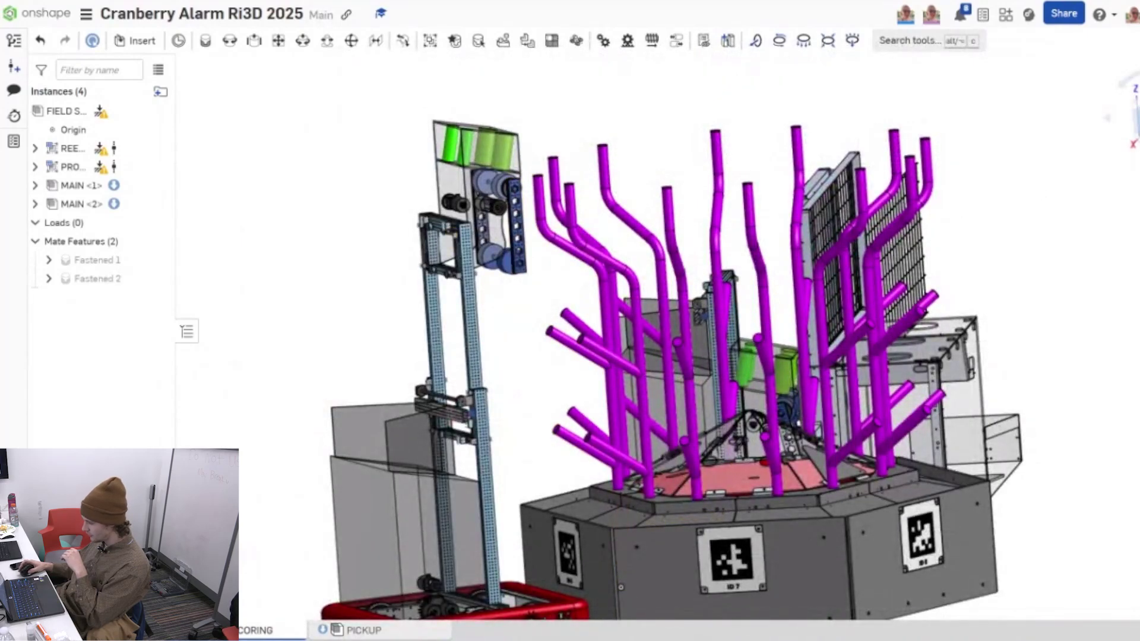
# Step: Return to a straight side view and bring the extended elevator back down to the robot's base
pyautogui.hotkey('shift', '1')
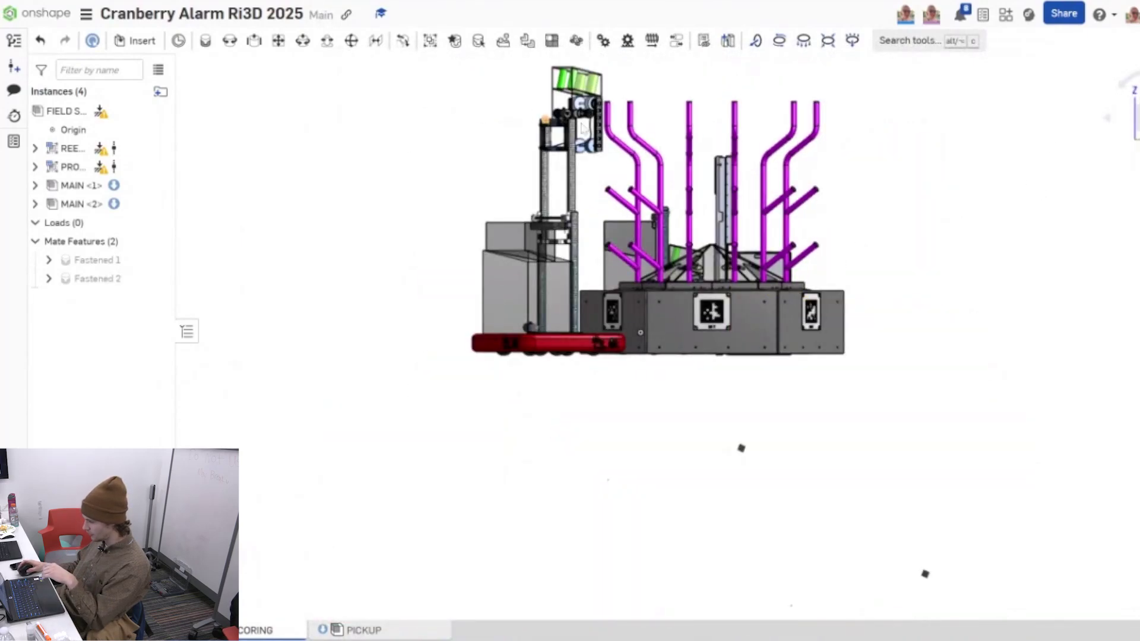
pyautogui.scroll(4, 551, 126)
pyautogui.hotkey('shift', '2')
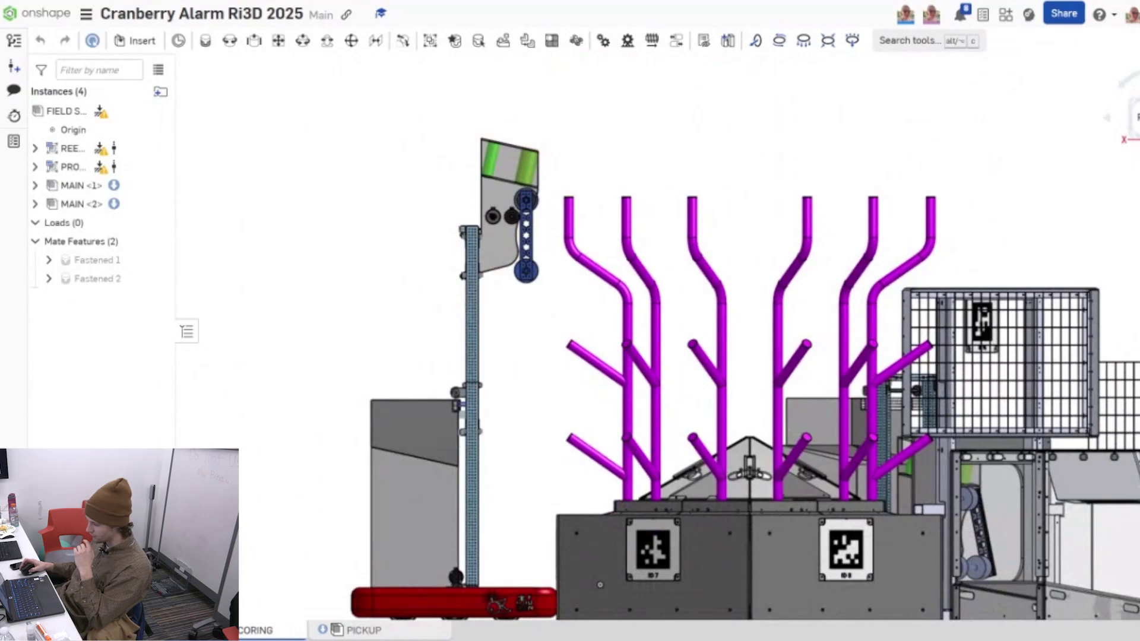
pyautogui.moveTo(498, 249); pyautogui.dragTo(489, 601)
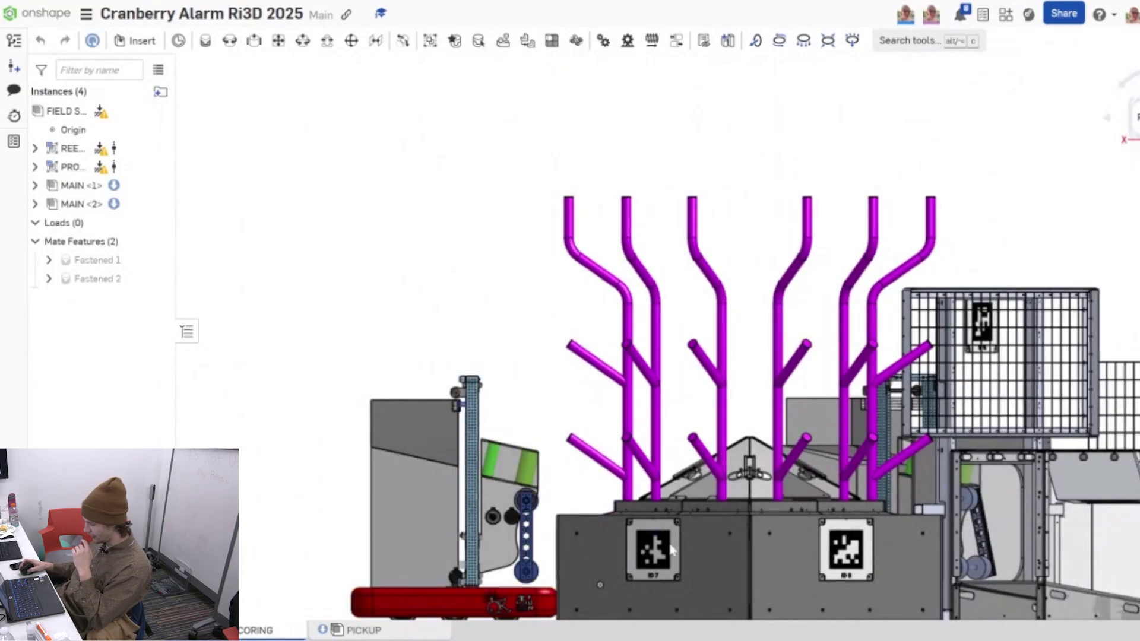
# Step: Swing the lower end of the blue roller arm outward until it reaches the base of the reef
pyautogui.scroll(-3, 529, 561)
pyautogui.moveTo(527, 563); pyautogui.dragTo(571, 544)
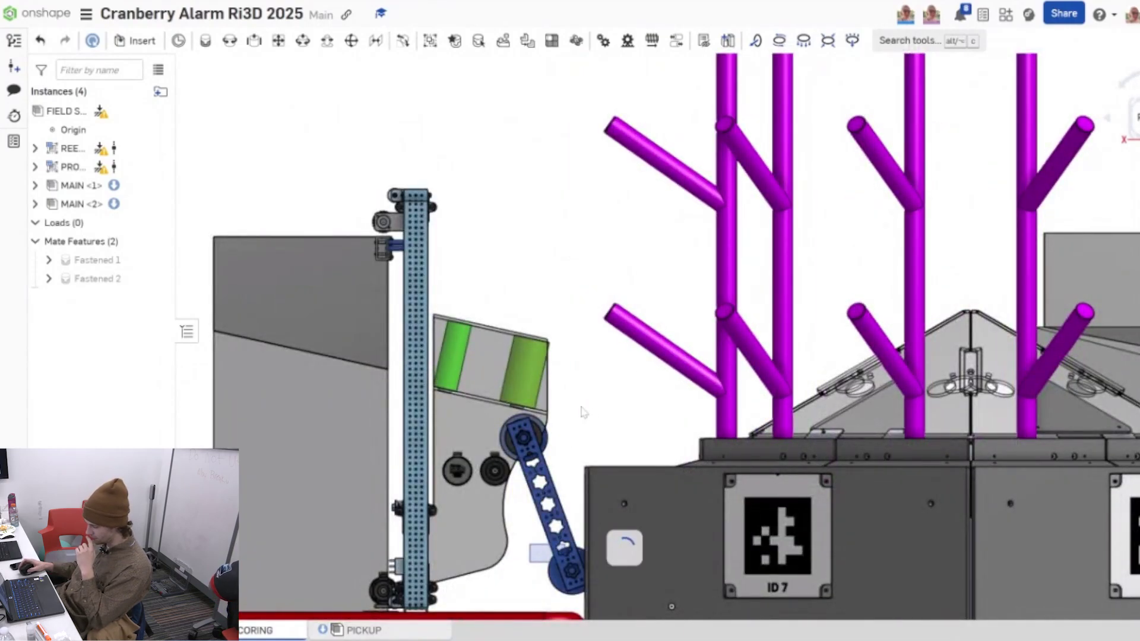
pyautogui.scroll(2, 585, 410)
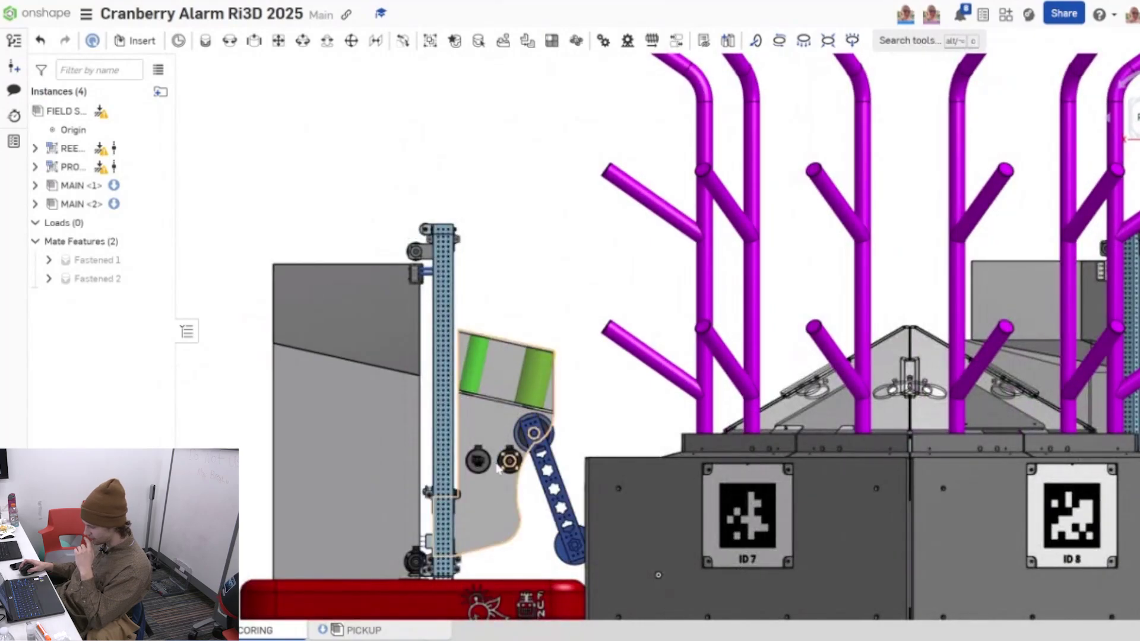
# Step: Raise the robot's elevator carriage until the lower end of the blue roller arm is level with the lowest purple reef branches
pyautogui.moveTo(499, 392); pyautogui.dragTo(506, 281)
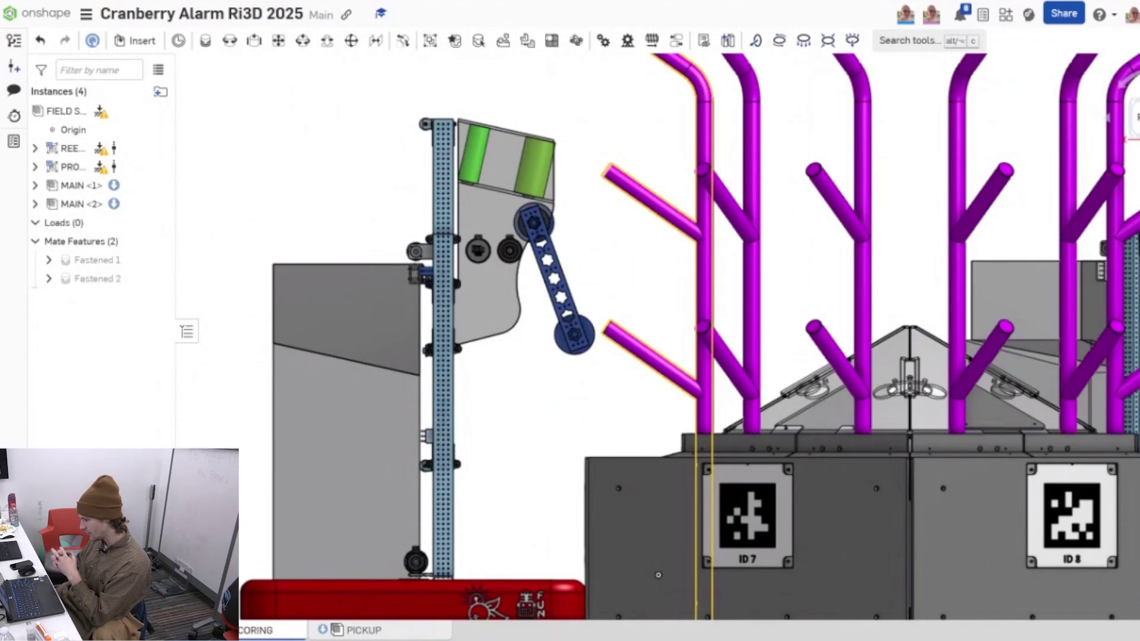
pyautogui.scroll(3, 600, 233)
pyautogui.moveTo(601, 232); pyautogui.dragTo(559, 240, button='right')
pyautogui.scroll(2, 600, 220)
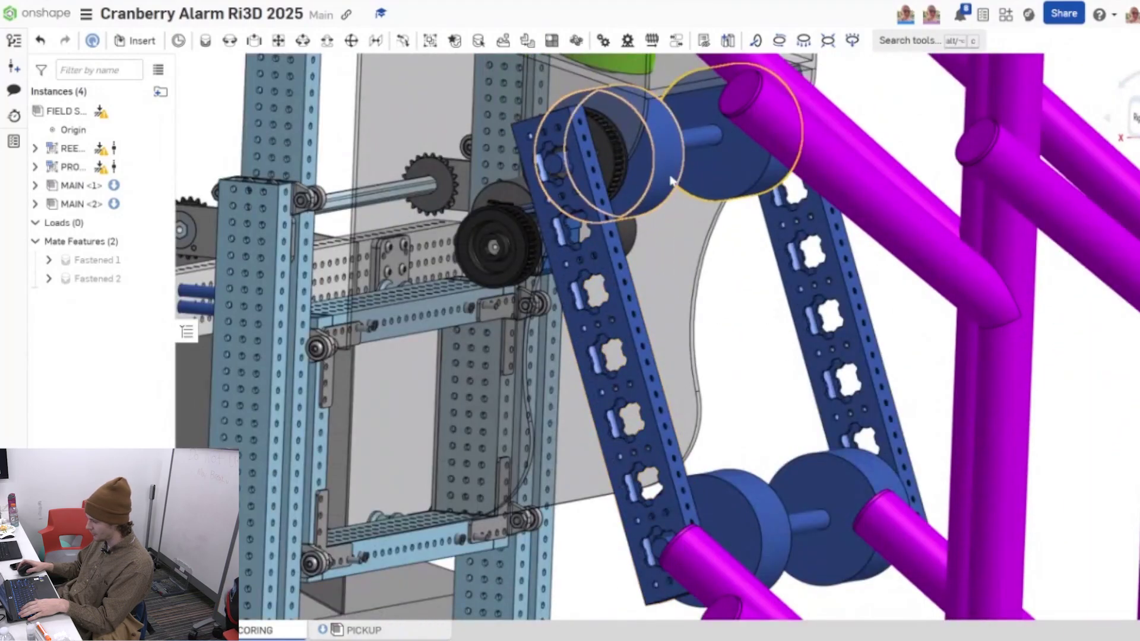
# Step: Examine the blue roller arm and its lower rollers against the tips of the nearby reef branches from several angles
pyautogui.scroll(5, 701, 223)
pyautogui.click(861, 167)
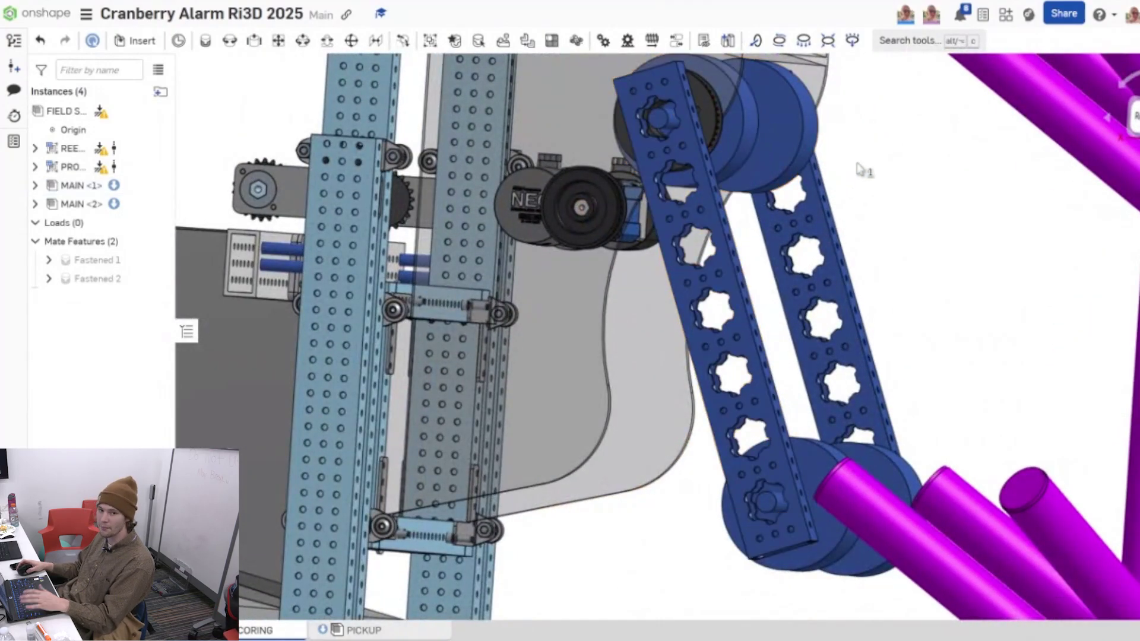
pyautogui.moveTo(776, 192); pyautogui.dragTo(747, 177, button='middle')
pyautogui.moveTo(747, 176); pyautogui.dragTo(741, 242, button='right')
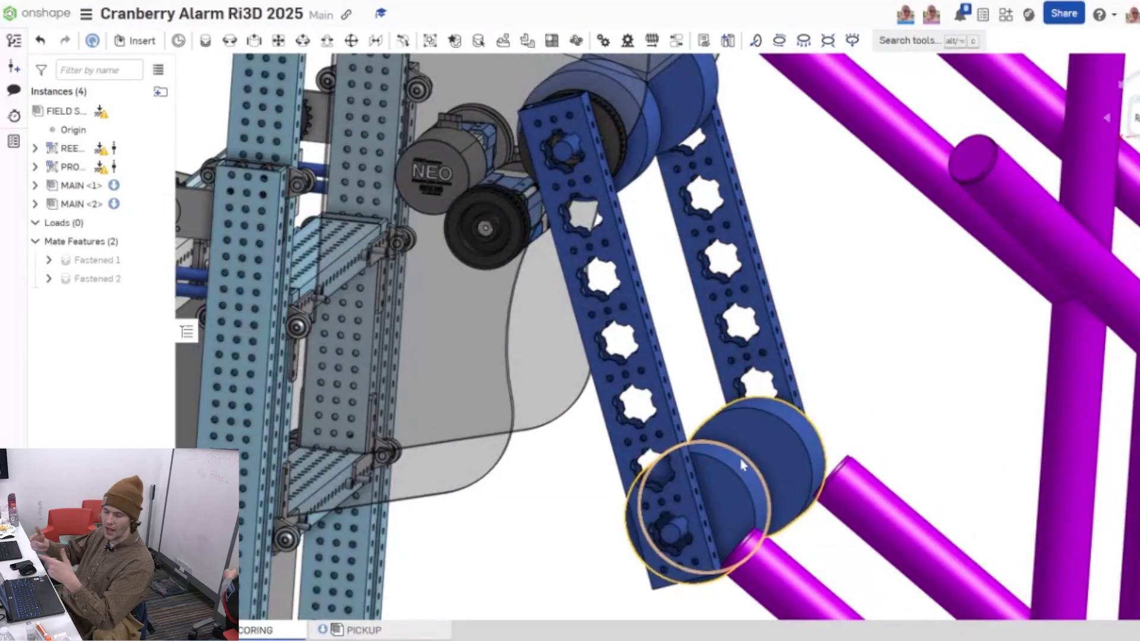
pyautogui.moveTo(819, 356); pyautogui.dragTo(728, 315, button='right')
pyautogui.scroll(-3, 692, 334)
pyautogui.scroll(4, 692, 334)
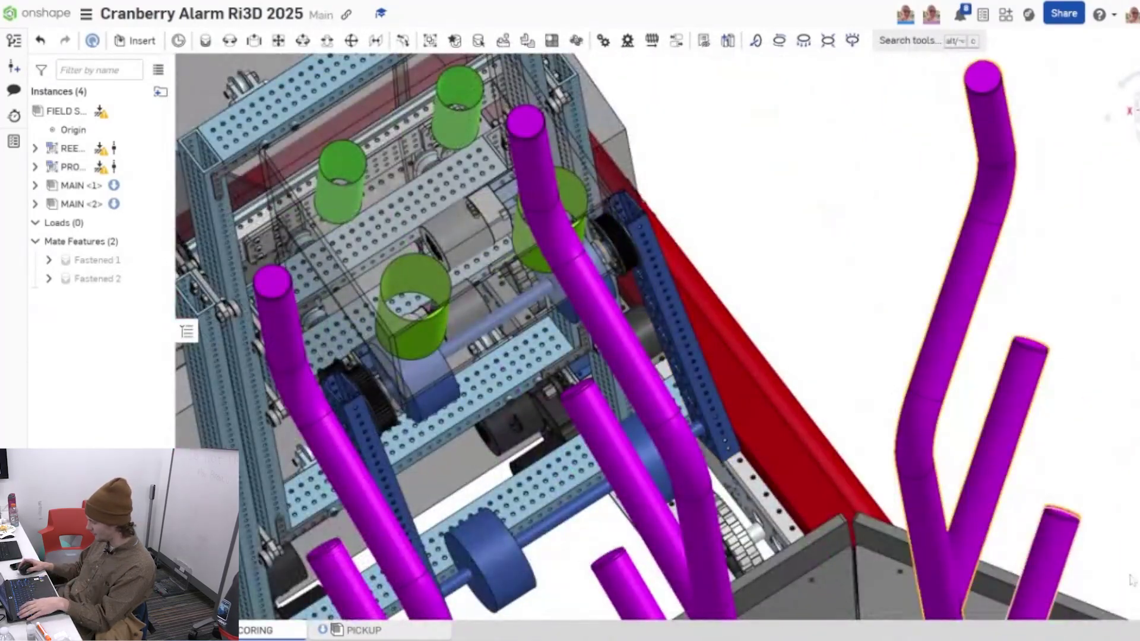
# Step: Measure the spacing between the two side plates of the blue roller arm, and clear the selection
pyautogui.click(1129, 603)
pyautogui.scroll(5, 674, 341)
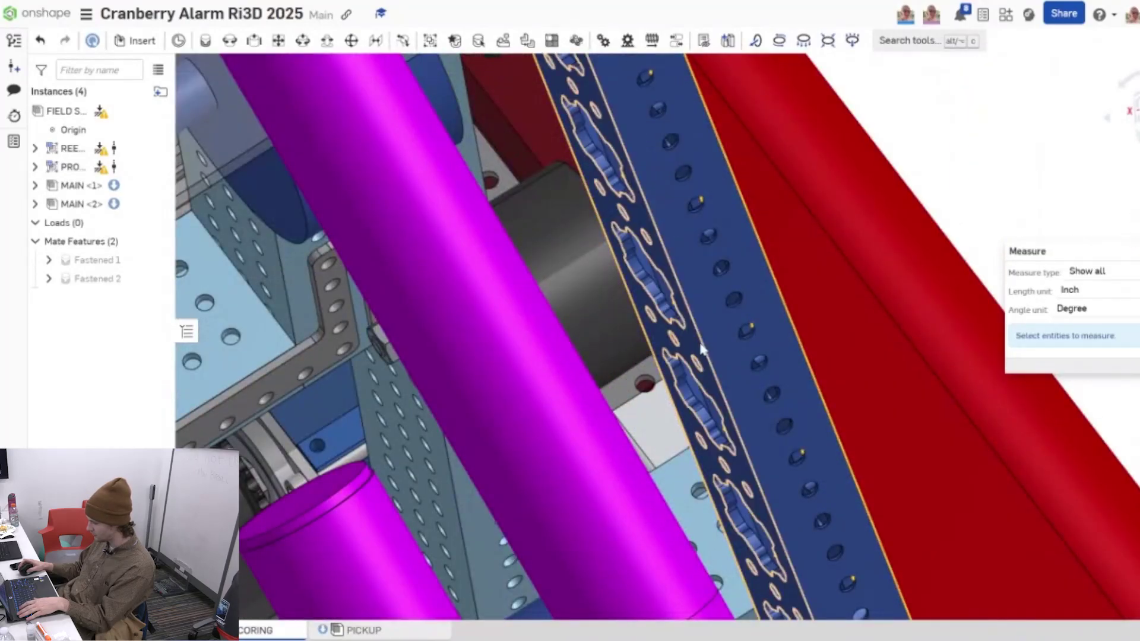
pyautogui.click(692, 349)
pyautogui.scroll(-5, 678, 333)
pyautogui.moveTo(547, 378); pyautogui.dragTo(475, 468, button='right')
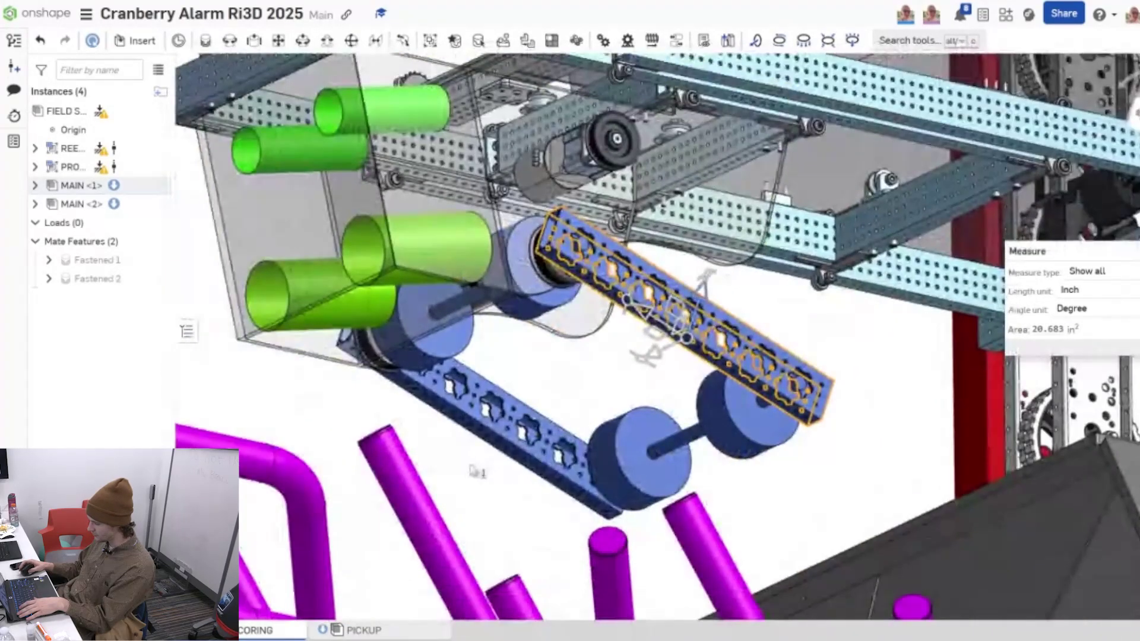
pyautogui.scroll(4, 484, 446)
pyautogui.scroll(-1, 525, 423)
pyautogui.click(515, 422)
pyautogui.click(515, 426)
pyautogui.scroll(-3, 515, 426)
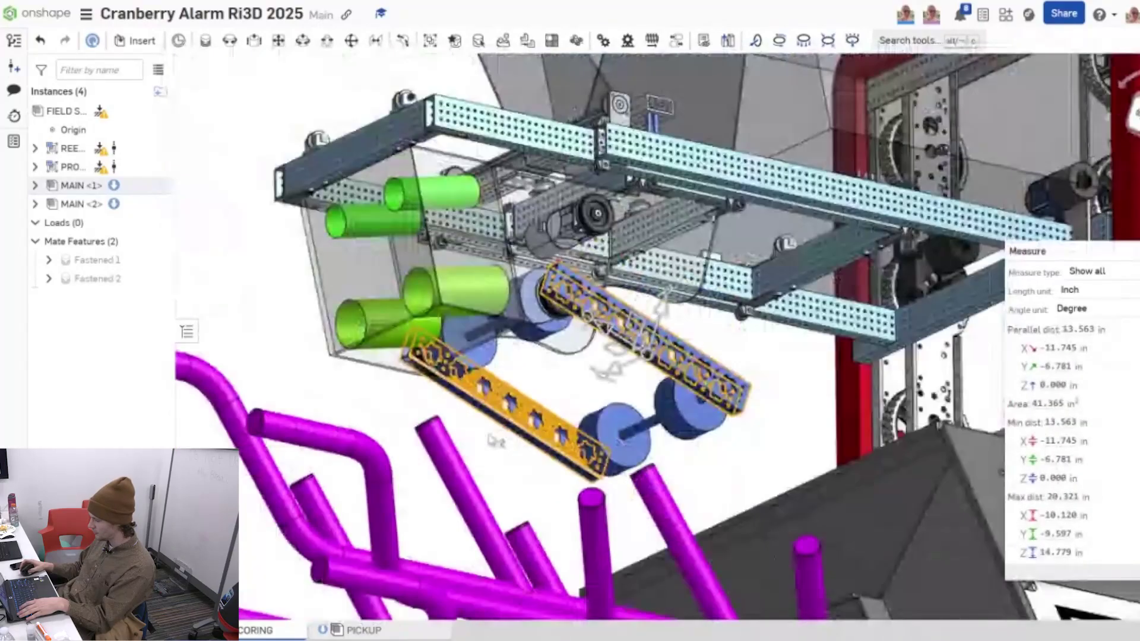
pyautogui.moveTo(516, 426); pyautogui.dragTo(558, 406, button='right')
pyautogui.scroll(3, 559, 406)
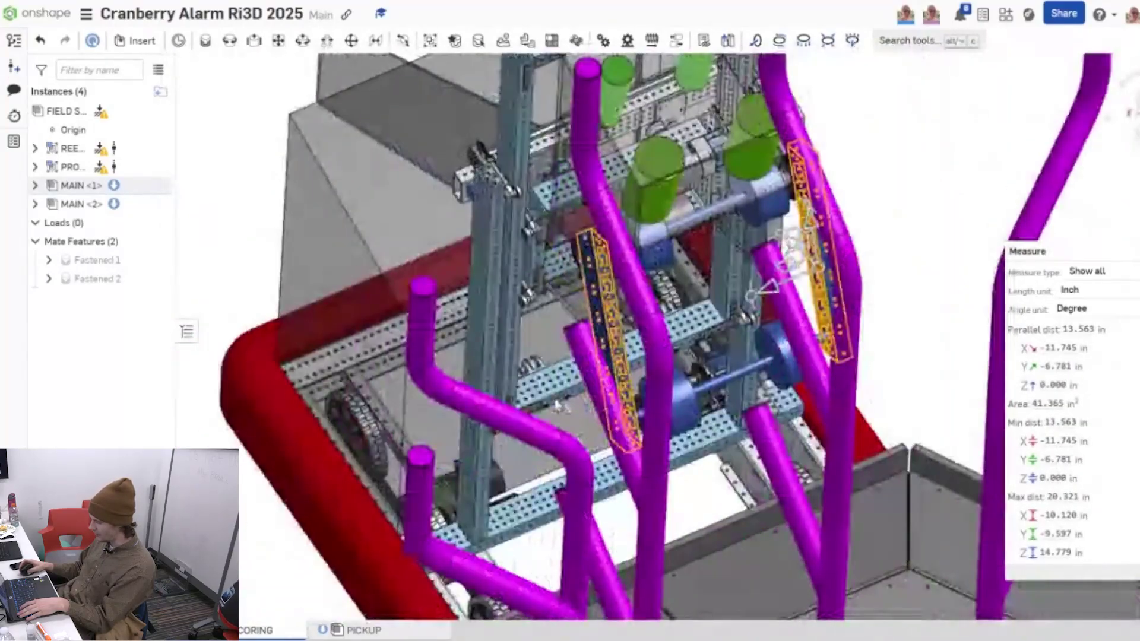
pyautogui.click(909, 295)
# Step: Swing the lower end of the blue roller arm back inward, away from the reef and toward the elevator
pyautogui.moveTo(911, 231); pyautogui.dragTo(767, 297, button='right')
pyautogui.scroll(-4, 736, 277)
pyautogui.scroll(3, 767, 297)
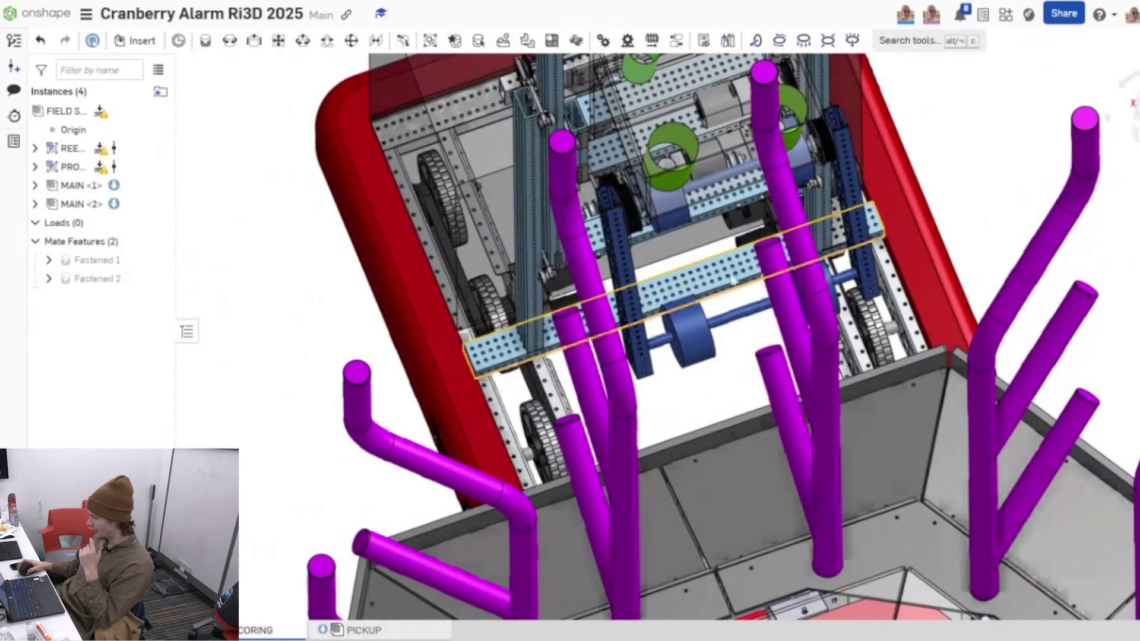
pyautogui.moveTo(692, 276); pyautogui.dragTo(766, 282, button='right')
pyautogui.scroll(-3, 772, 252)
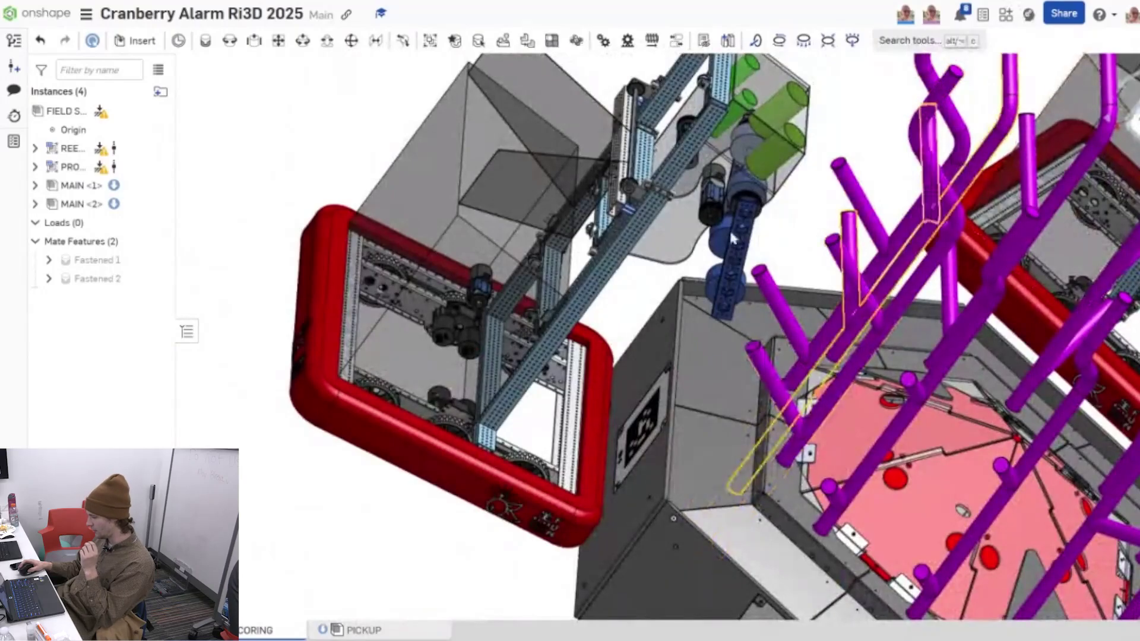
pyautogui.moveTo(726, 279); pyautogui.dragTo(675, 292)
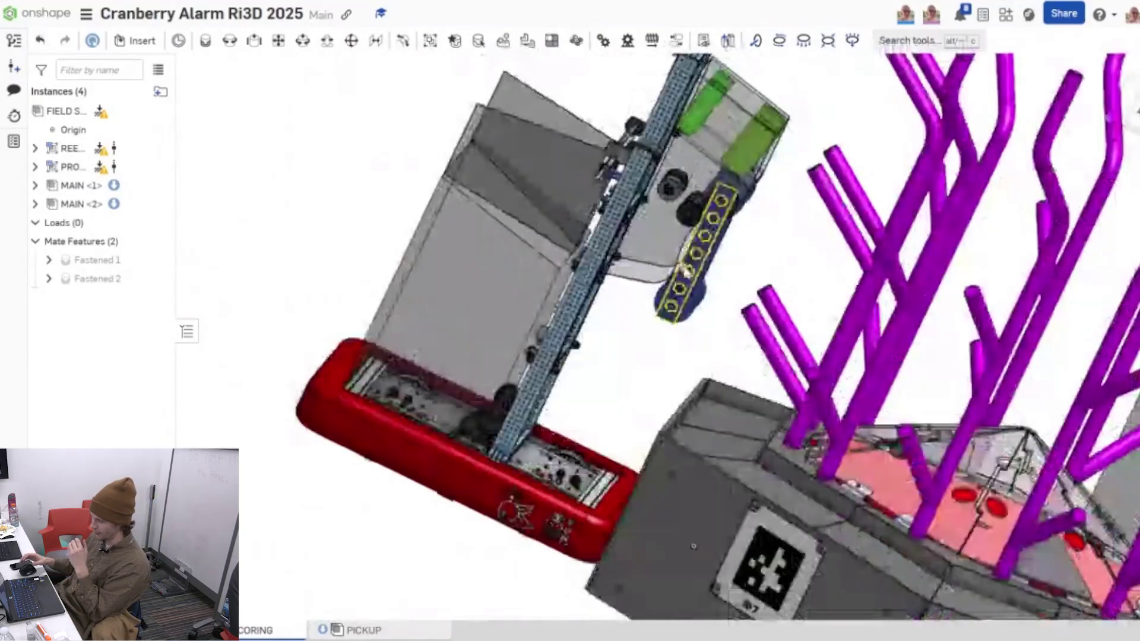
pyautogui.scroll(-5, 720, 292)
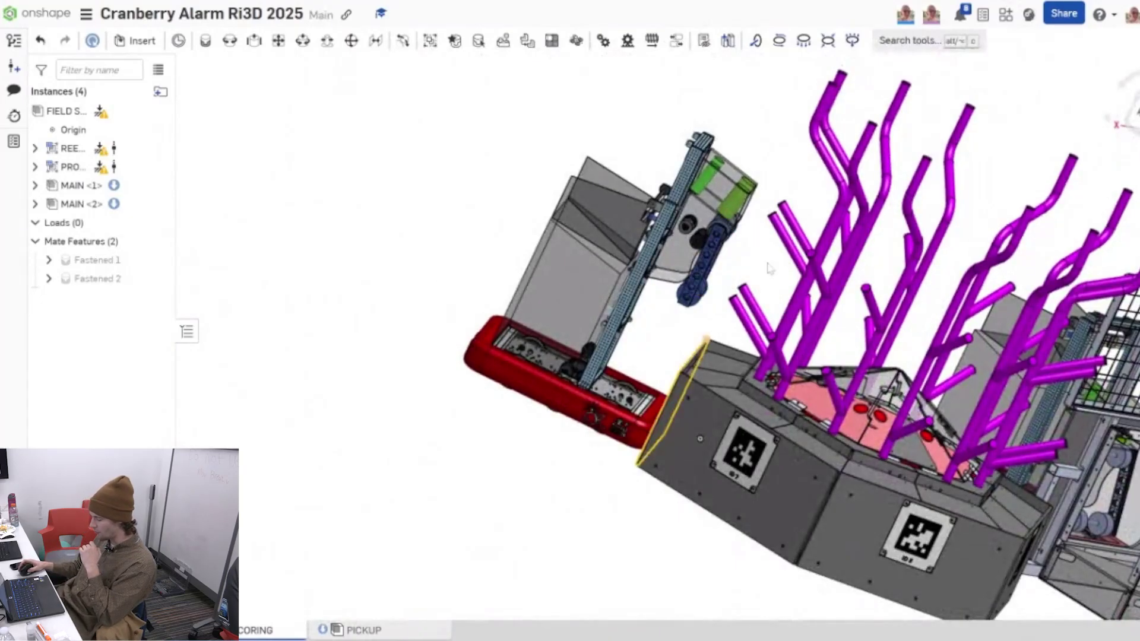
# Step: Examine the second robot beside the coral station, focusing on its extended roller arm
pyautogui.moveTo(769, 257); pyautogui.dragTo(582, 320, button='right')
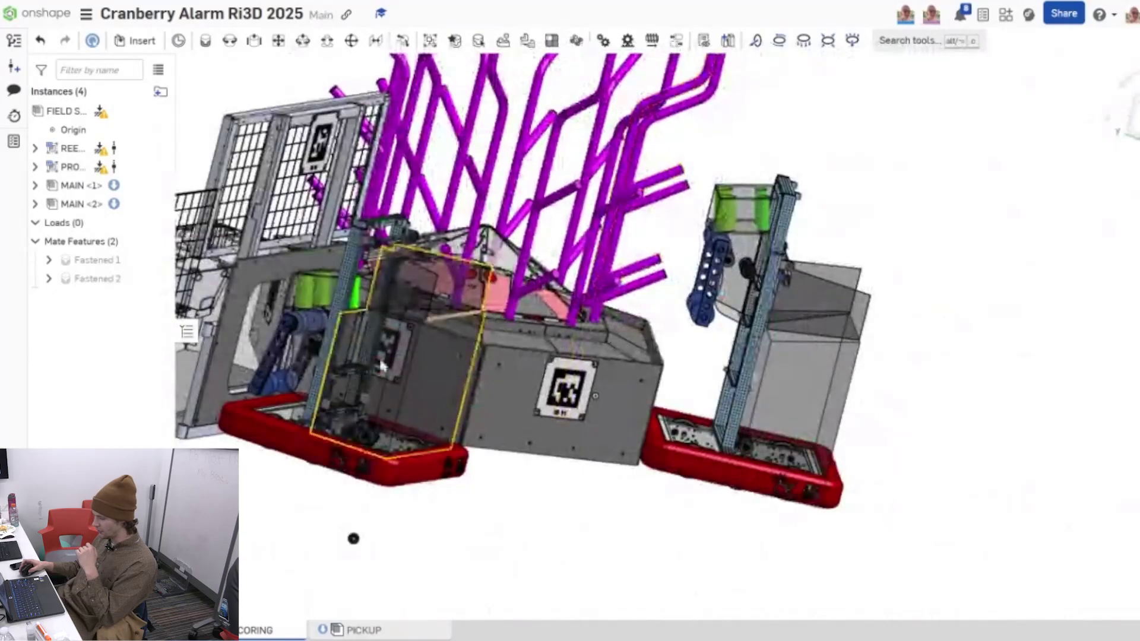
pyautogui.moveTo(380, 357); pyautogui.dragTo(510, 338, button='middle')
pyautogui.scroll(6, 446, 362)
pyautogui.moveTo(493, 380); pyautogui.dragTo(439, 356, button='right')
pyautogui.scroll(-4, 437, 348)
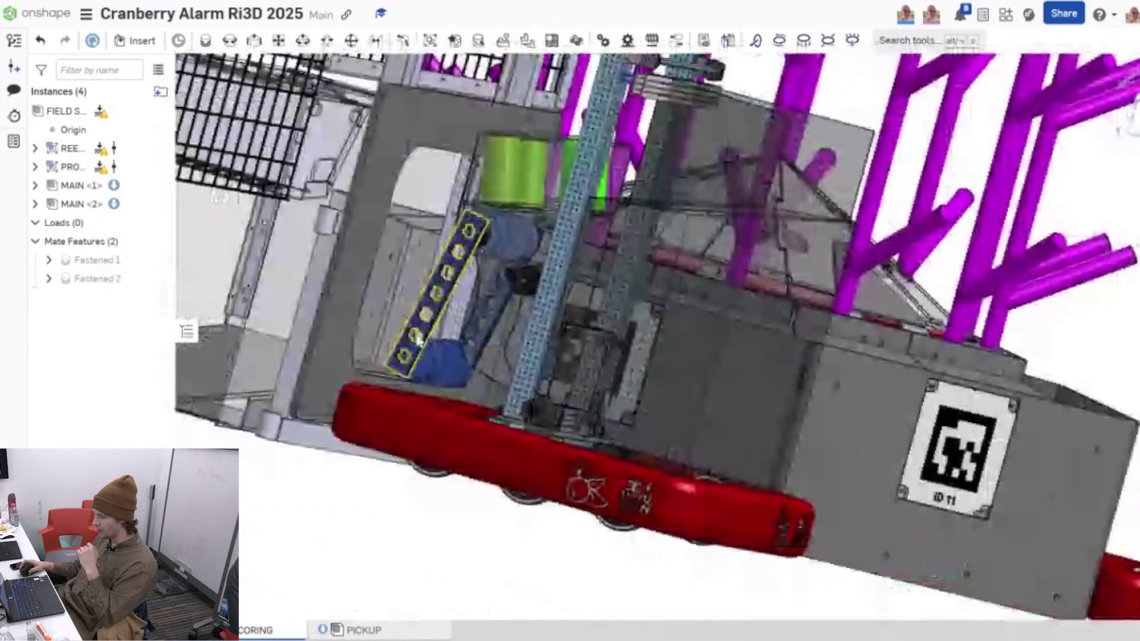
pyautogui.scroll(-2, 418, 338)
pyautogui.moveTo(418, 338)
pyautogui.mouseDown(button='right')
pyautogui.moveTo(649, 374)
pyautogui.moveTo(422, 328)
pyautogui.mouseUp(button='right')
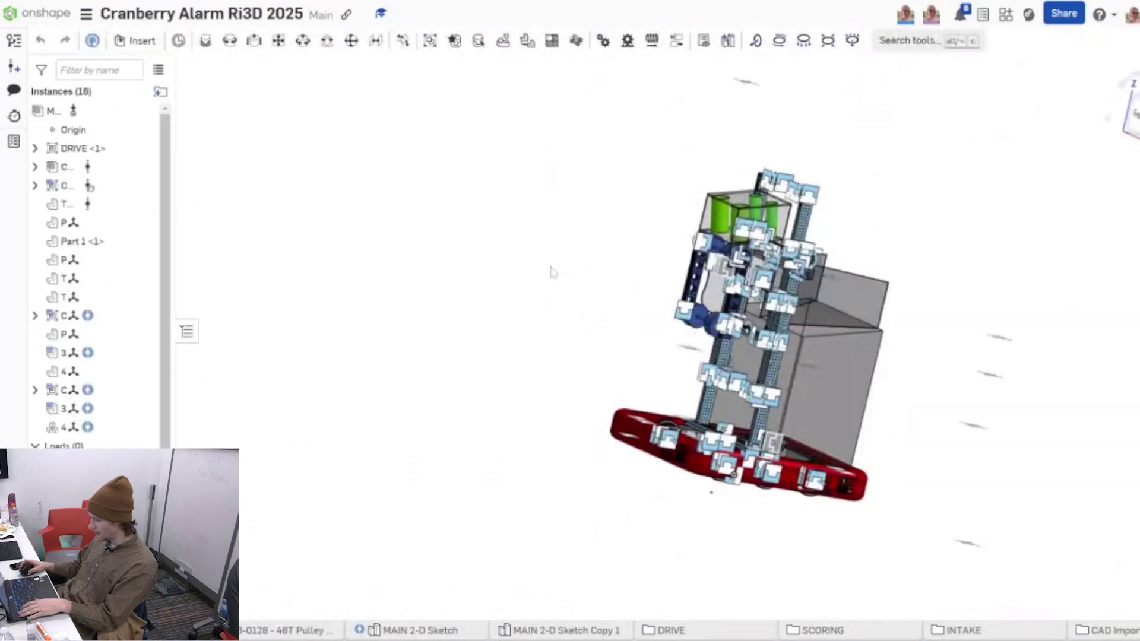
# Step: Switch to the robot's own main assembly and lower the elevator until its carriage sits just above the drive base
pyautogui.scroll(5, 665, 290)
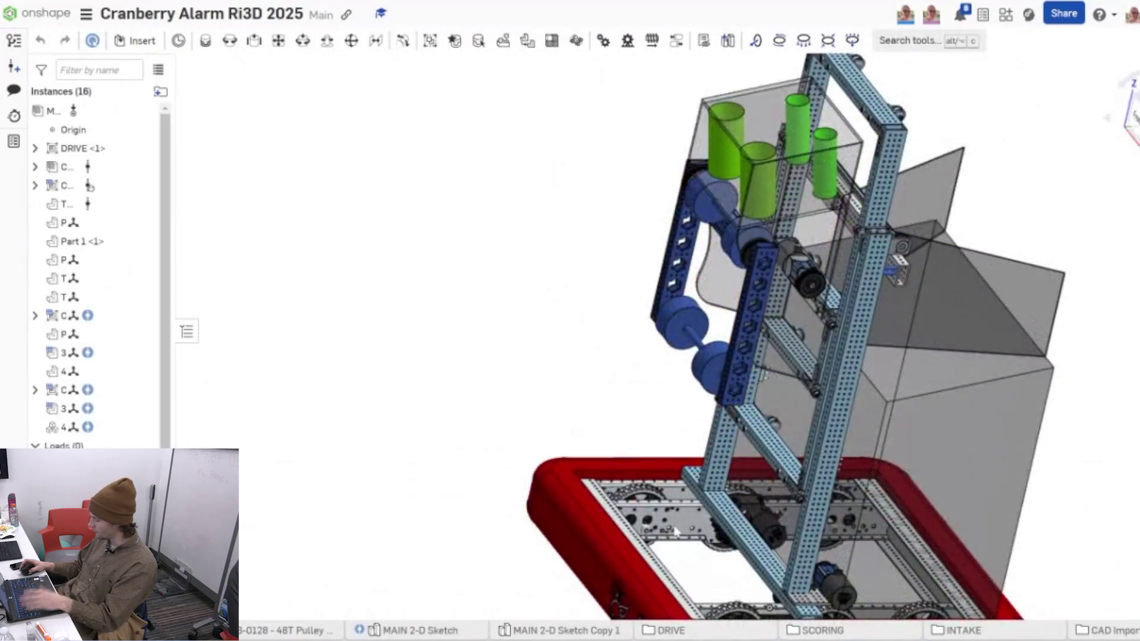
pyautogui.moveTo(879, 113); pyautogui.dragTo(861, 199)
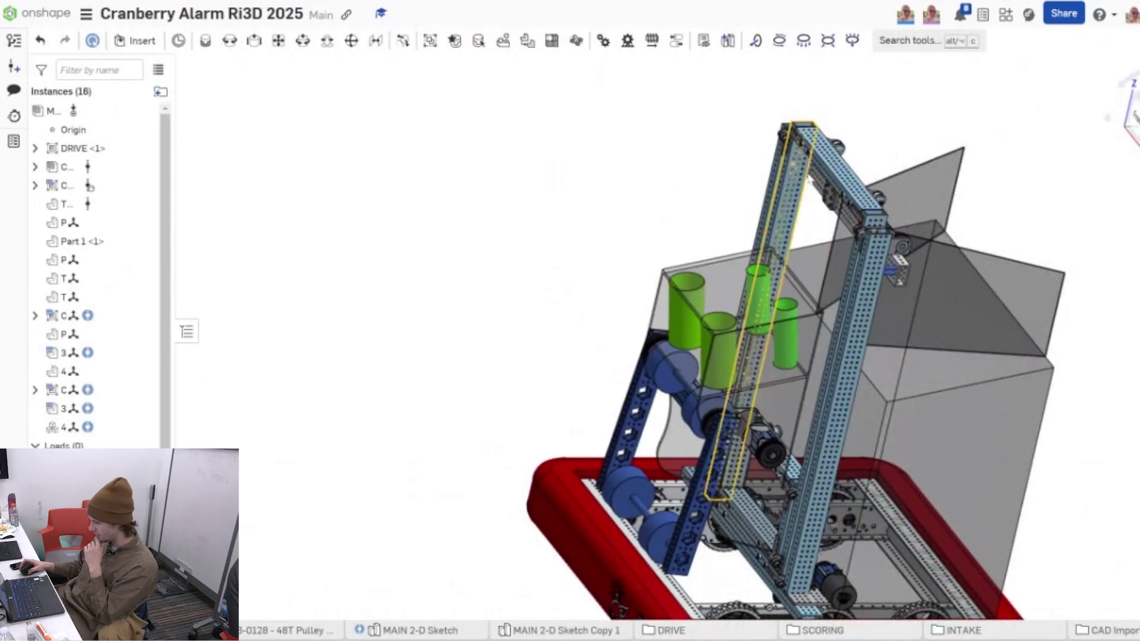
pyautogui.moveTo(784, 190); pyautogui.dragTo(811, 208, button='right')
pyautogui.moveTo(867, 172); pyautogui.dragTo(790, 231, button='right')
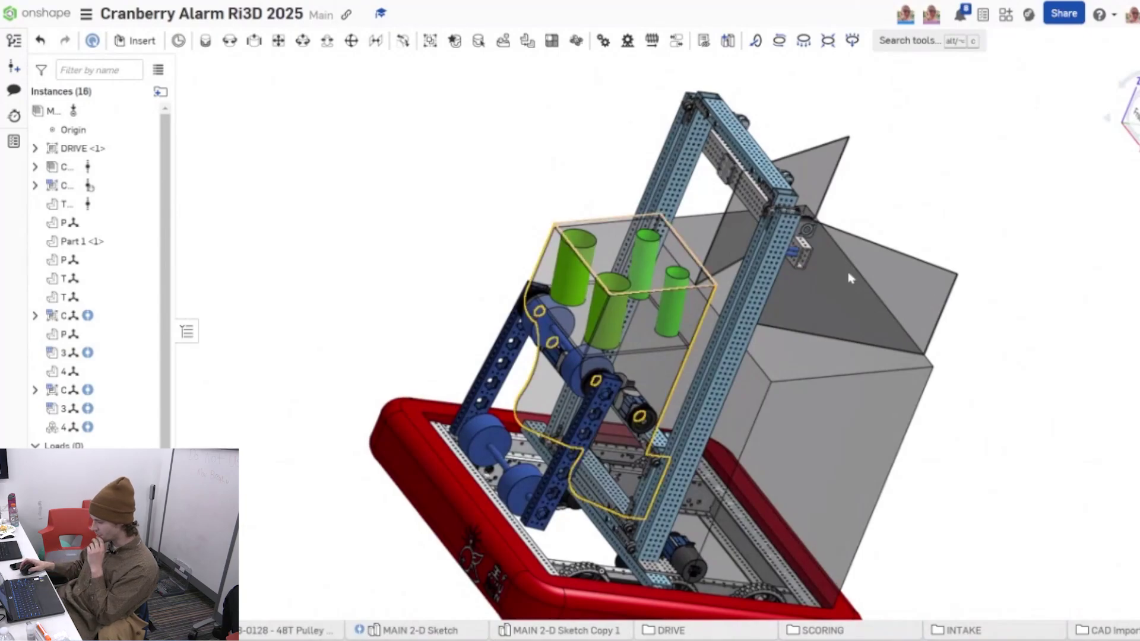
# Step: Examine the robot's drive base, elevator and translucent hopper from below, the side and above
pyautogui.moveTo(999, 214); pyautogui.dragTo(747, 329, button='right')
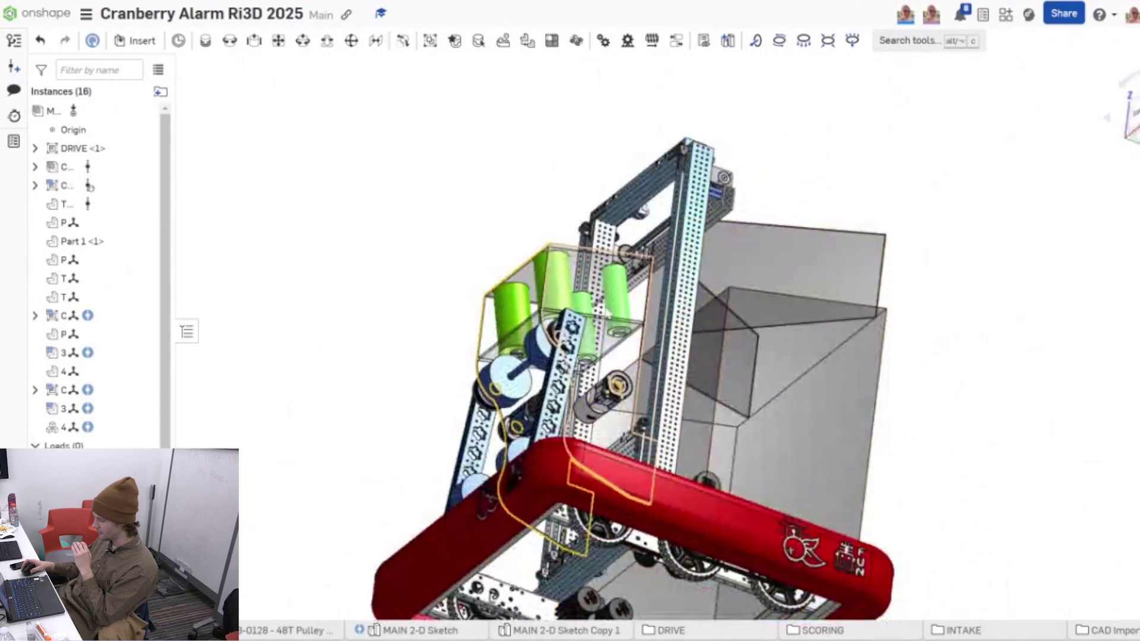
pyautogui.scroll(3, 594, 330)
pyautogui.moveTo(594, 330); pyautogui.dragTo(706, 297, button='right')
pyautogui.moveTo(379, 293); pyautogui.dragTo(749, 191, button='right')
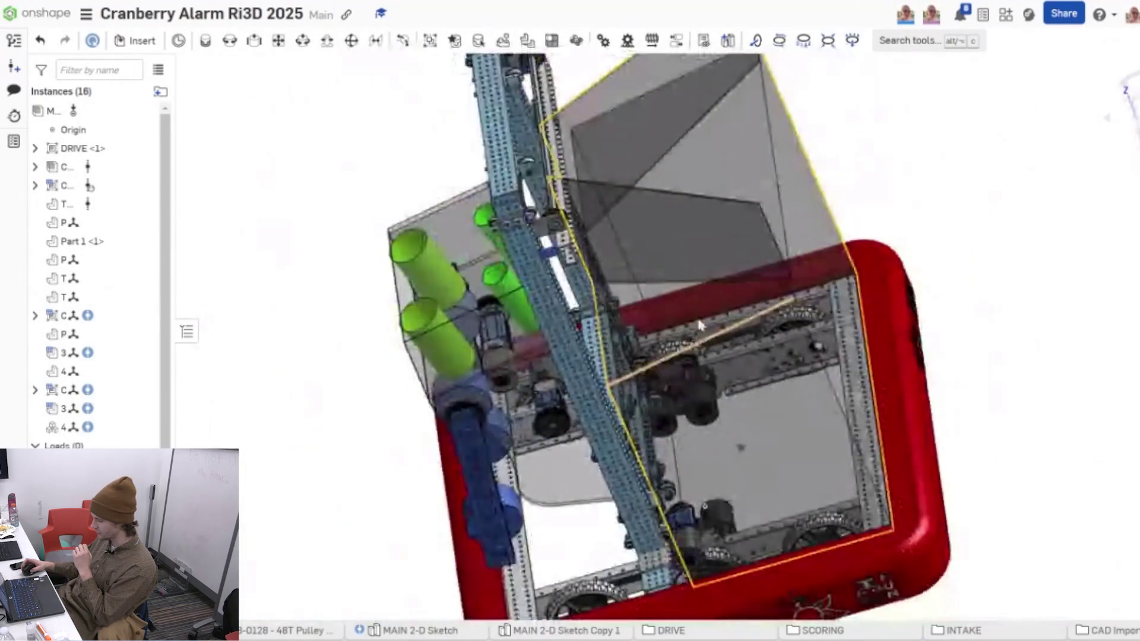